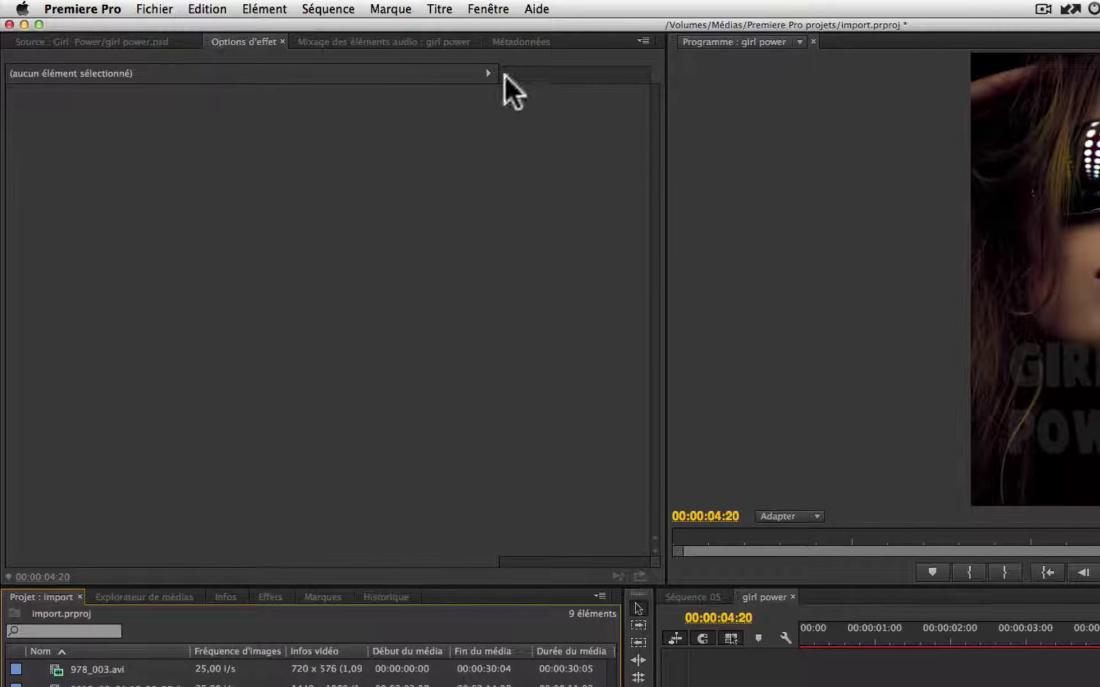
Step: Open the Acquisition window from the Fichier menu to capture from tape New York 2
left_click(154, 8)
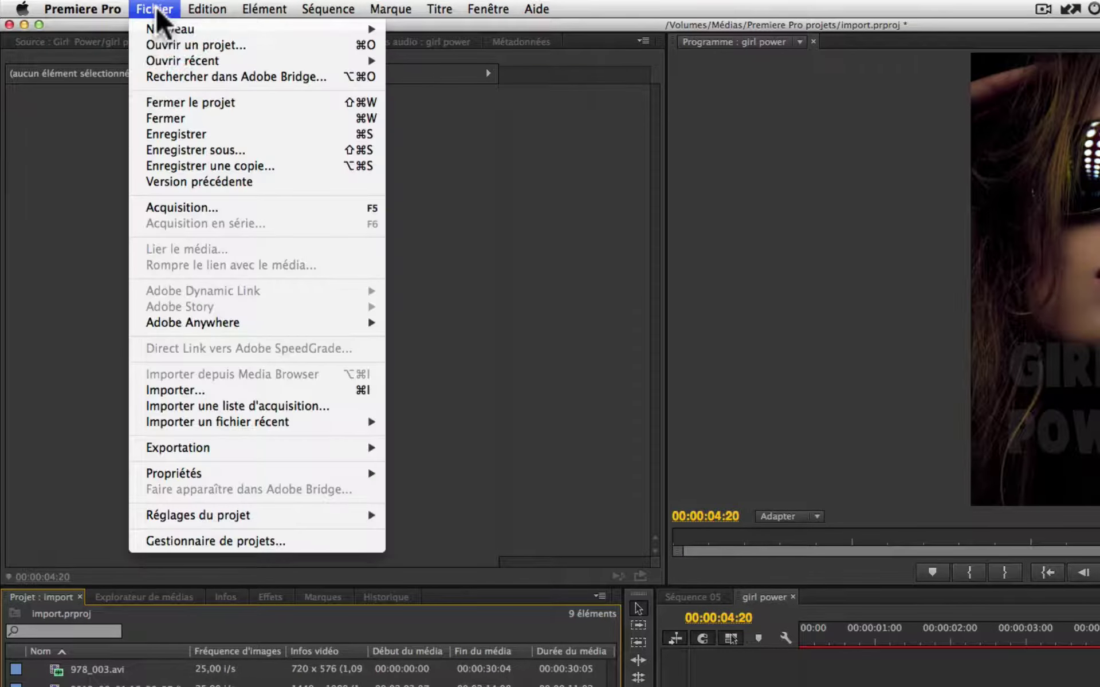
left_click(190, 207)
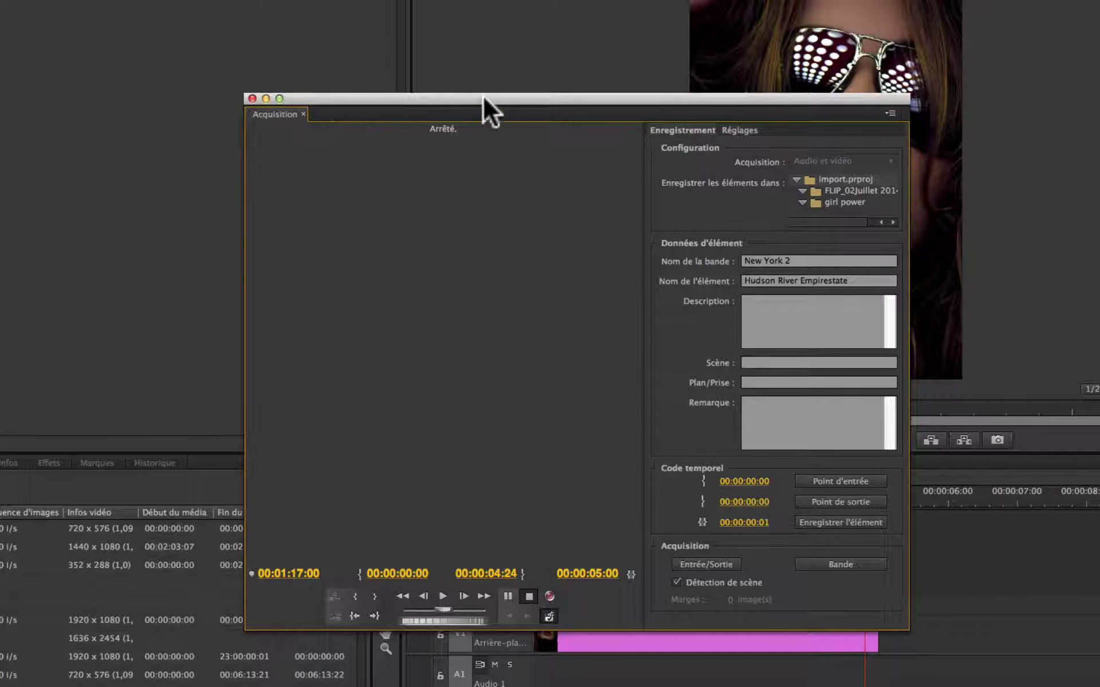
Step: Move the capture window aside and play, rewind and fast-forward the New York 2 tape
left_click_drag(483, 98, 347, 14)
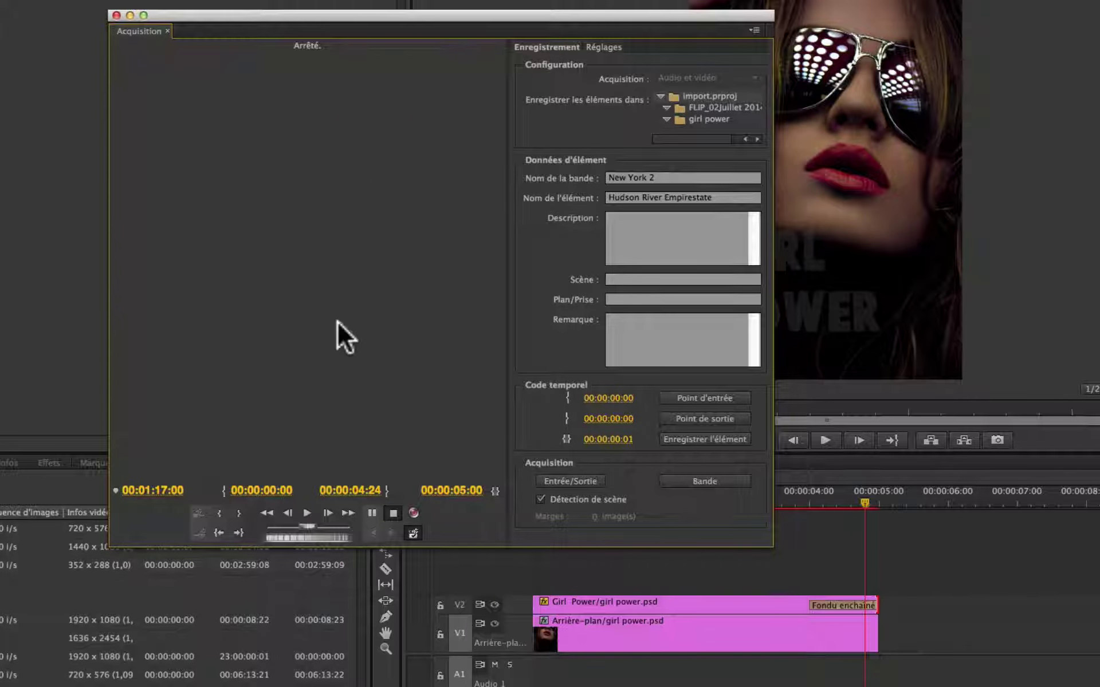
left_click(307, 513)
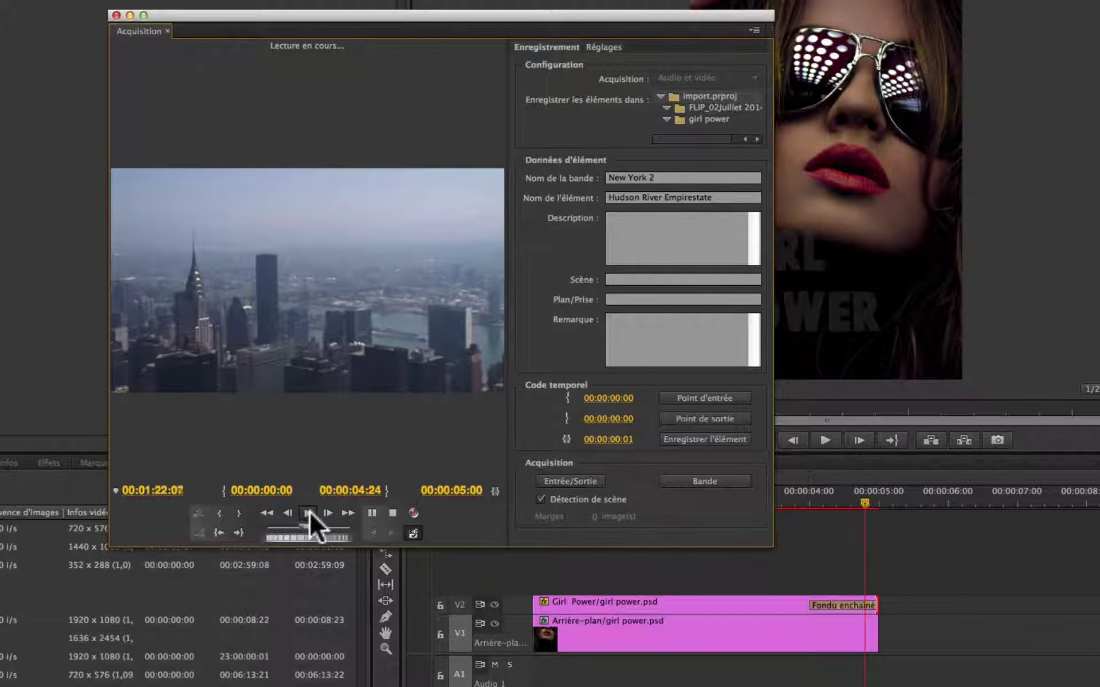
left_click(266, 513)
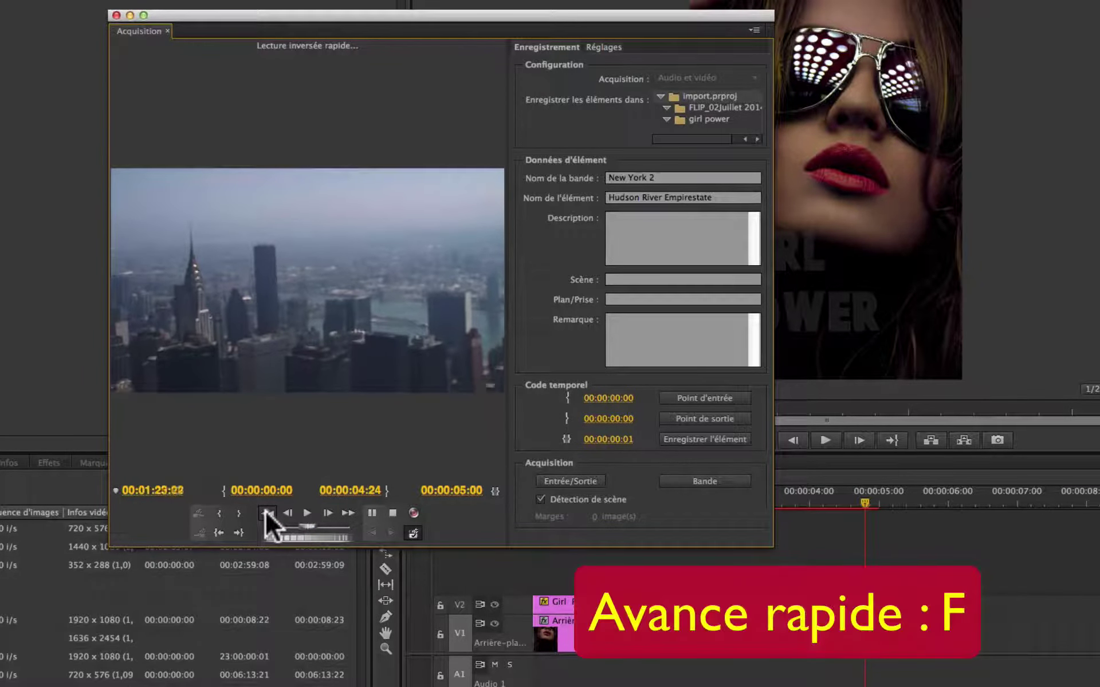
key("space")
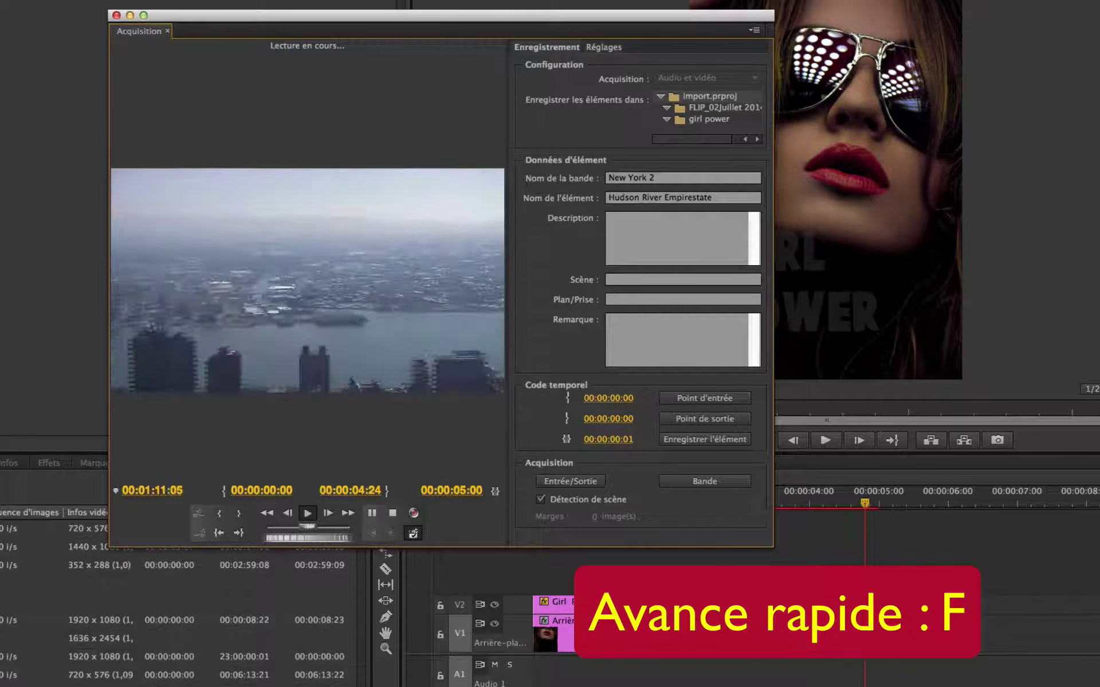
key("f")
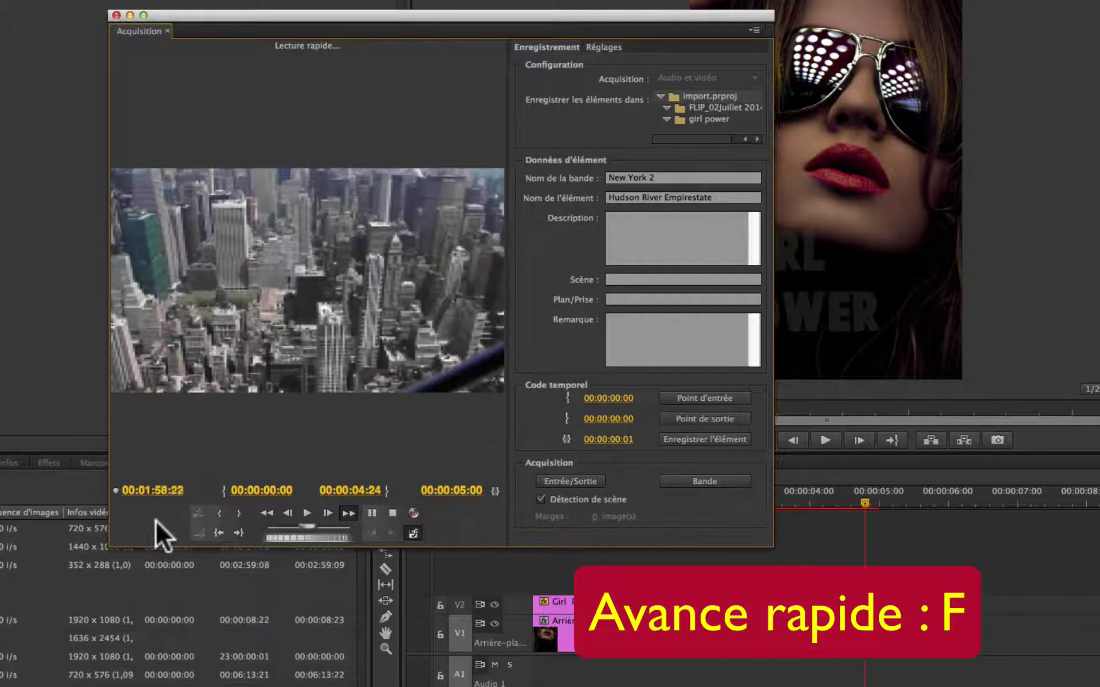
key("space")
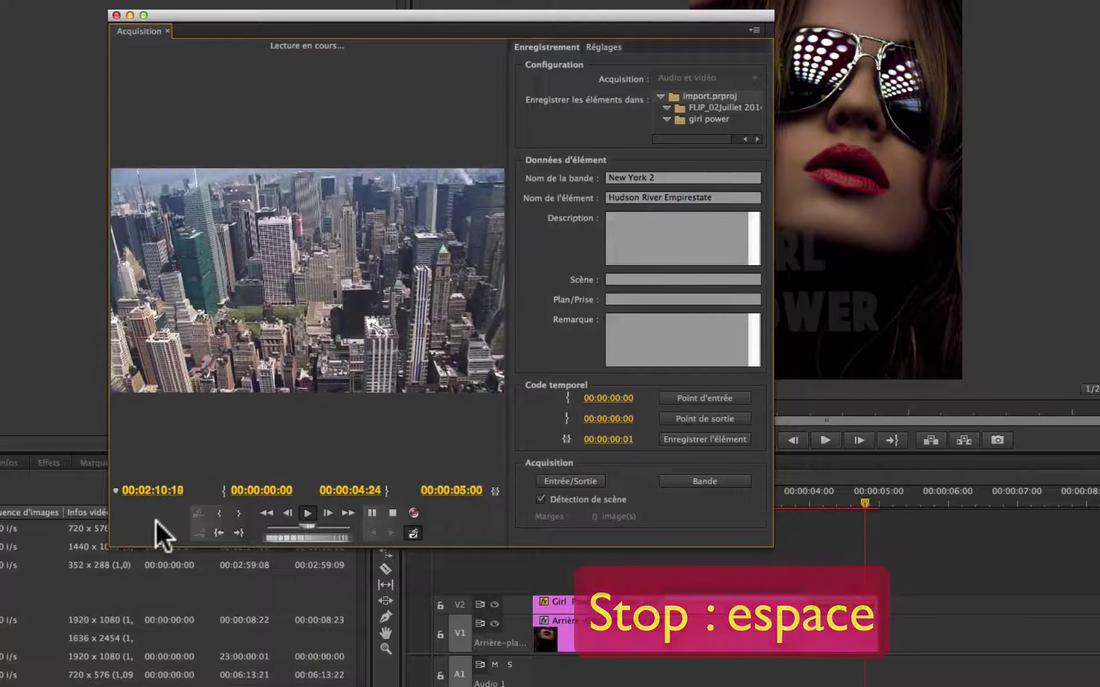
Step: Shuttle the tape back and forth with R, J and K, leaving it paused near 00:02:30
key("r")
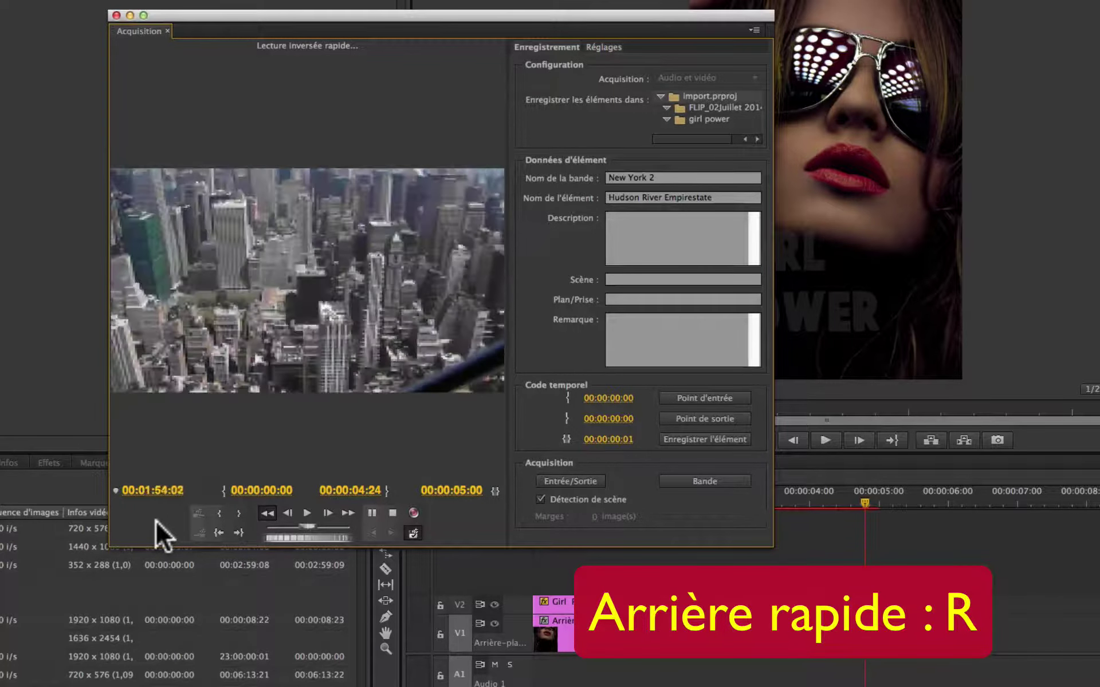
key("space")
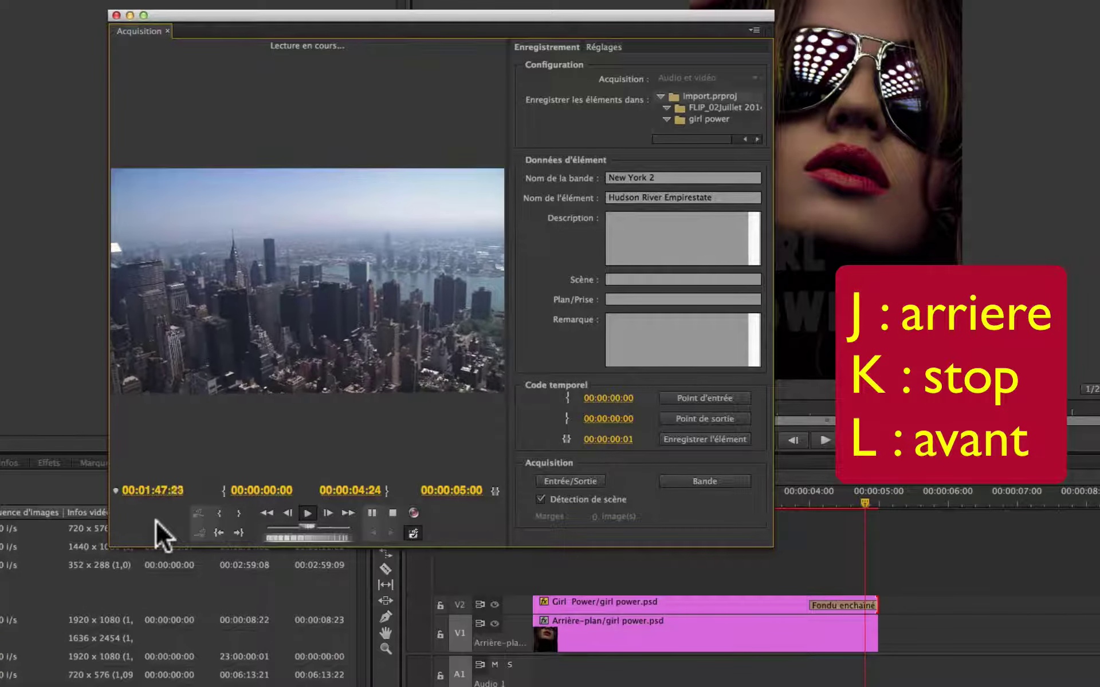
key("k")
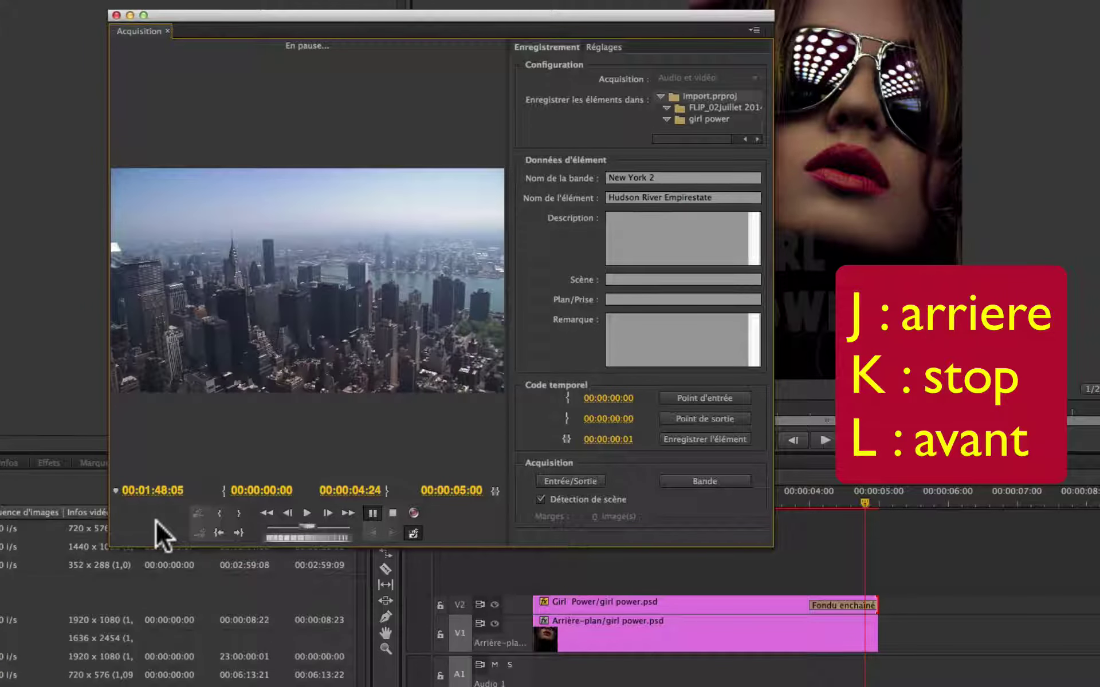
key("j")
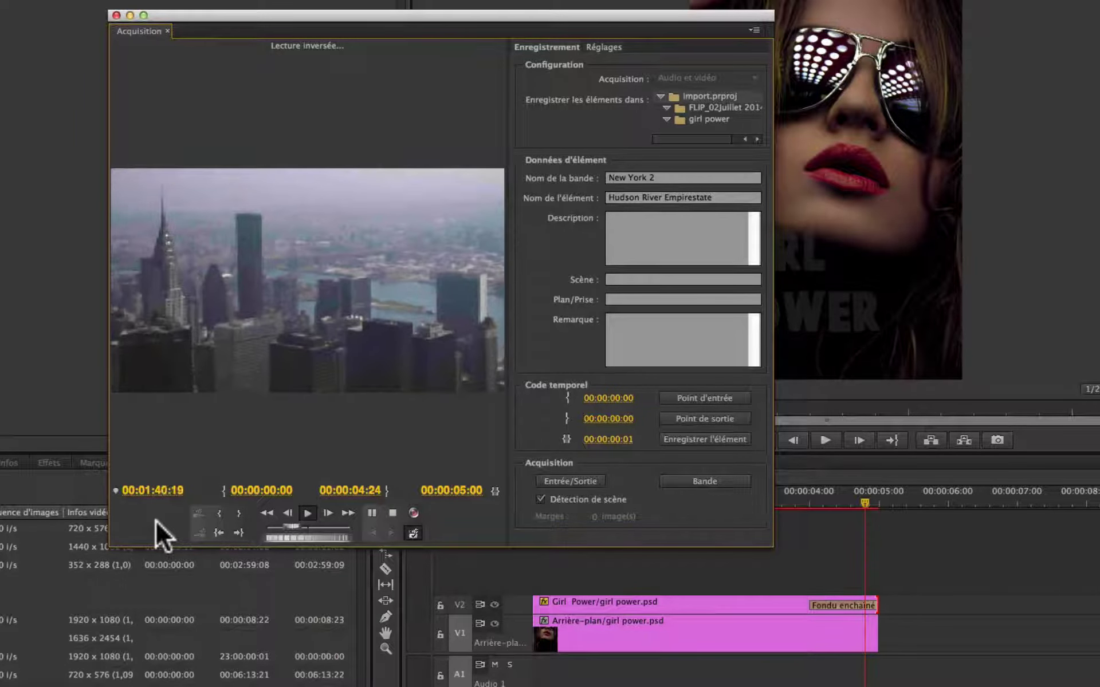
key("k")
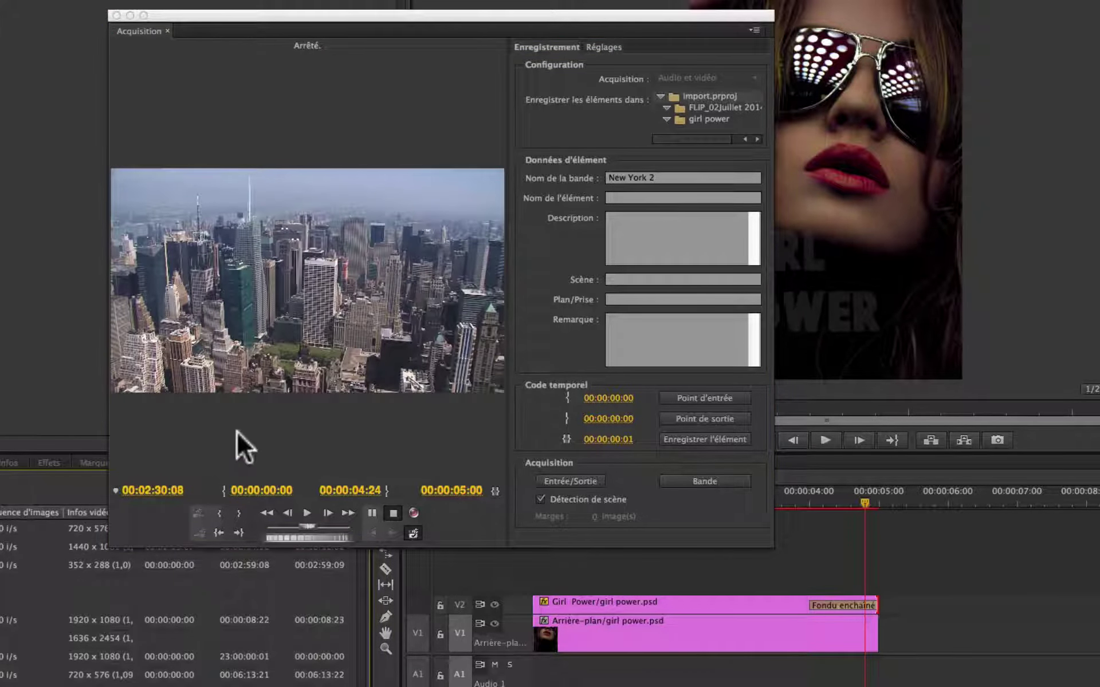
Step: Move the capture window right, show the Project bin as icons, and resume tape playback
mouse_move(438, 15)
left_mouse_down()
mouse_move(732, 189)
mouse_move(709, 57)
mouse_move(783, 18)
left_mouse_up()
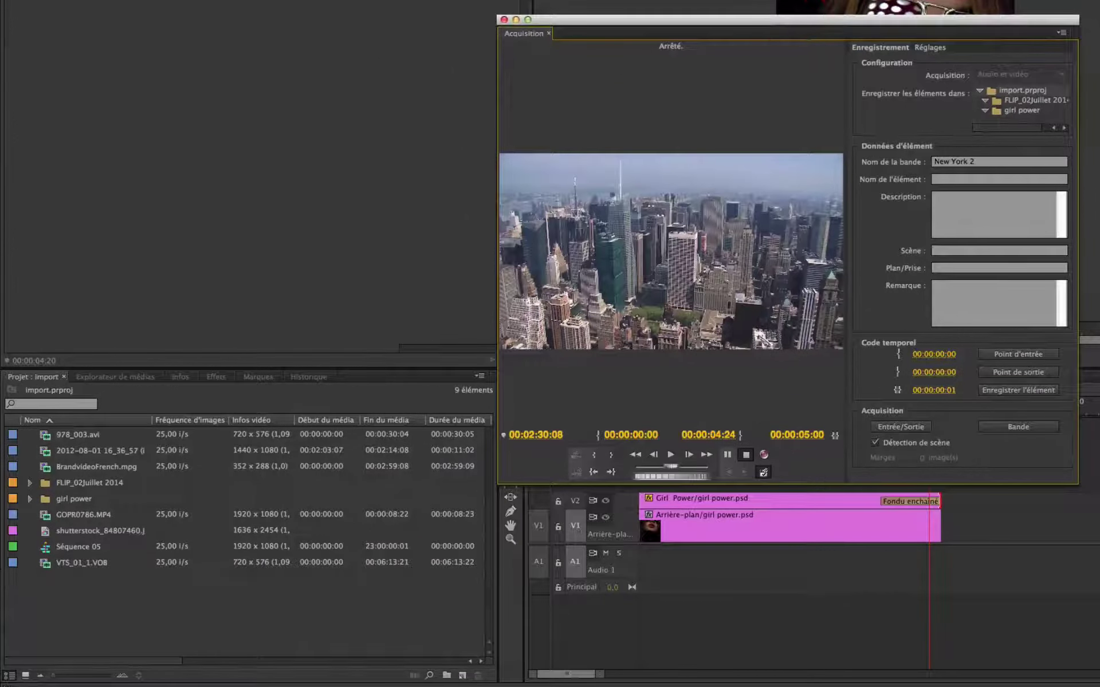
left_click(25, 676)
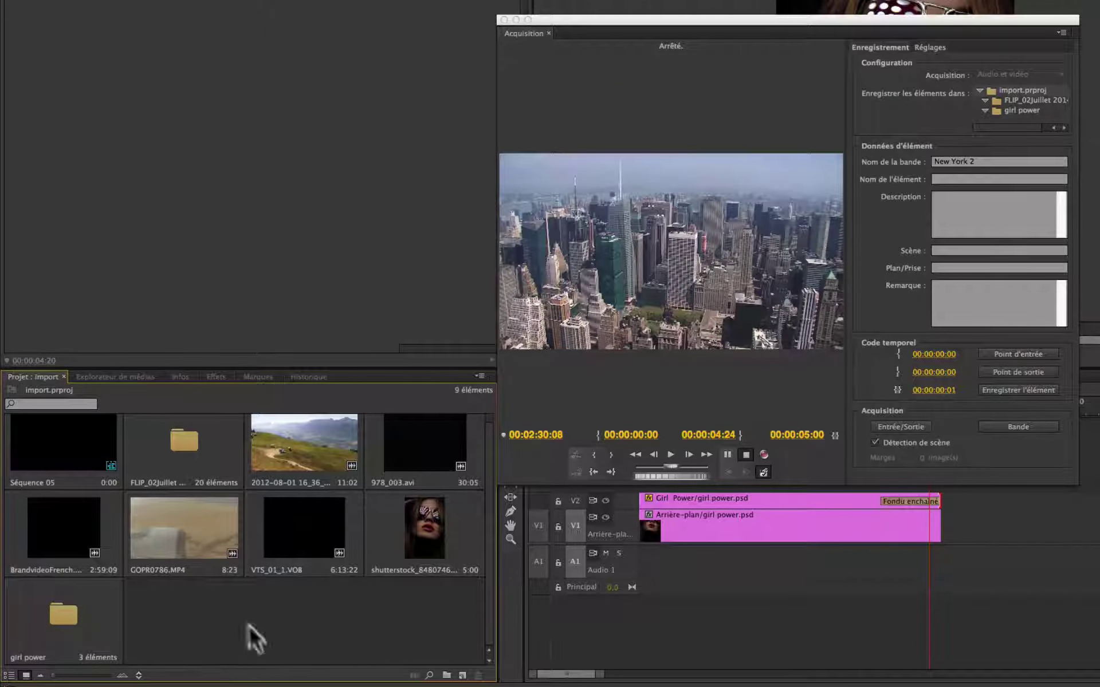
left_click(656, 51)
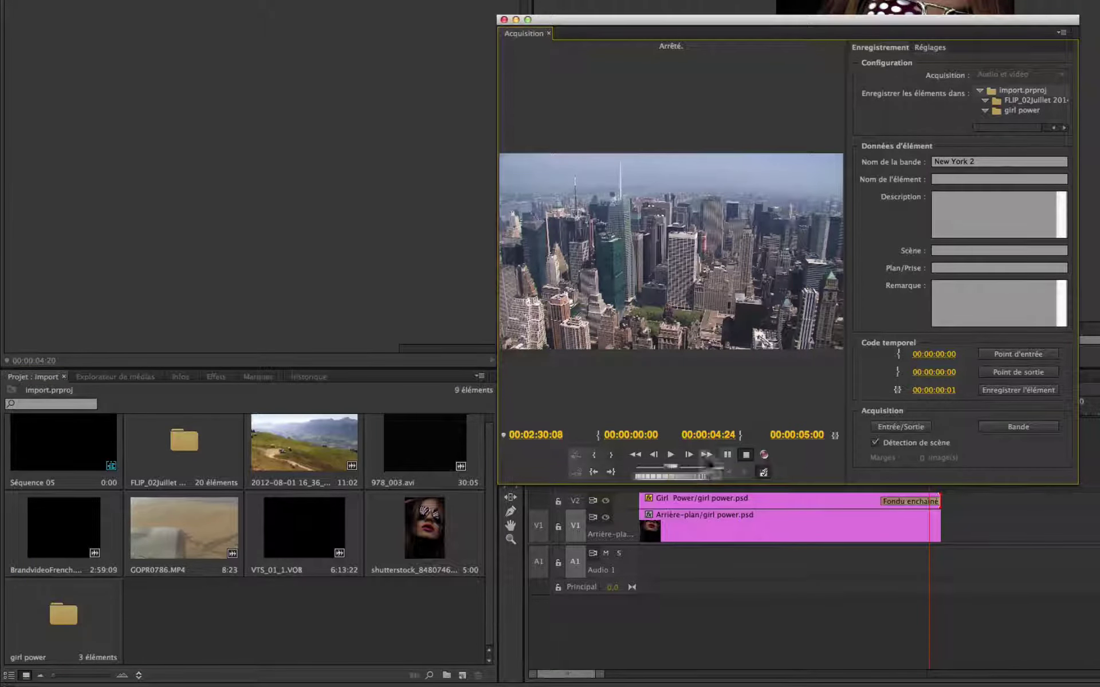
left_click(669, 455)
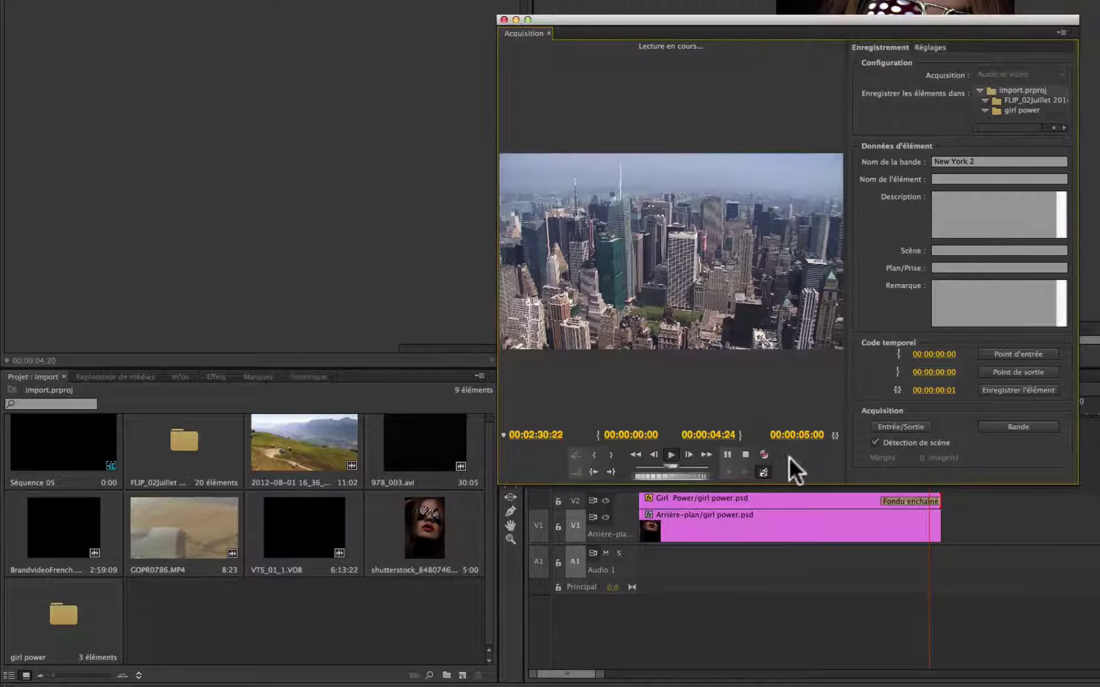
Step: Record two clips from the playing tape, Elément sans titre 01 1 and 01 2, into the bin
left_click(764, 454)
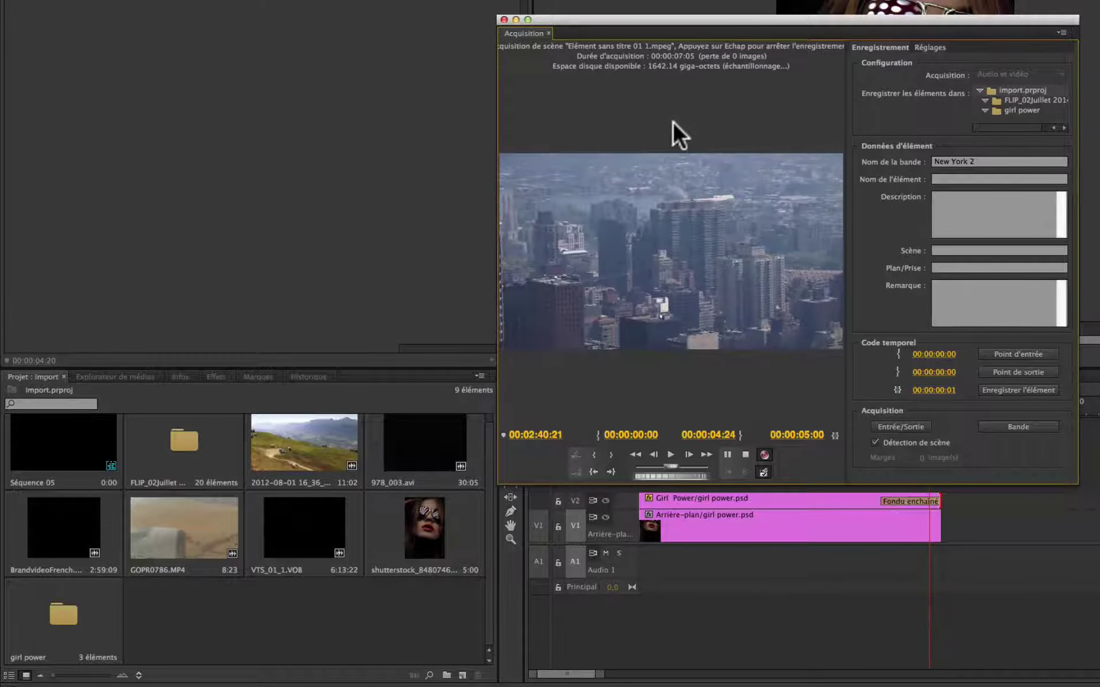
left_click(746, 452)
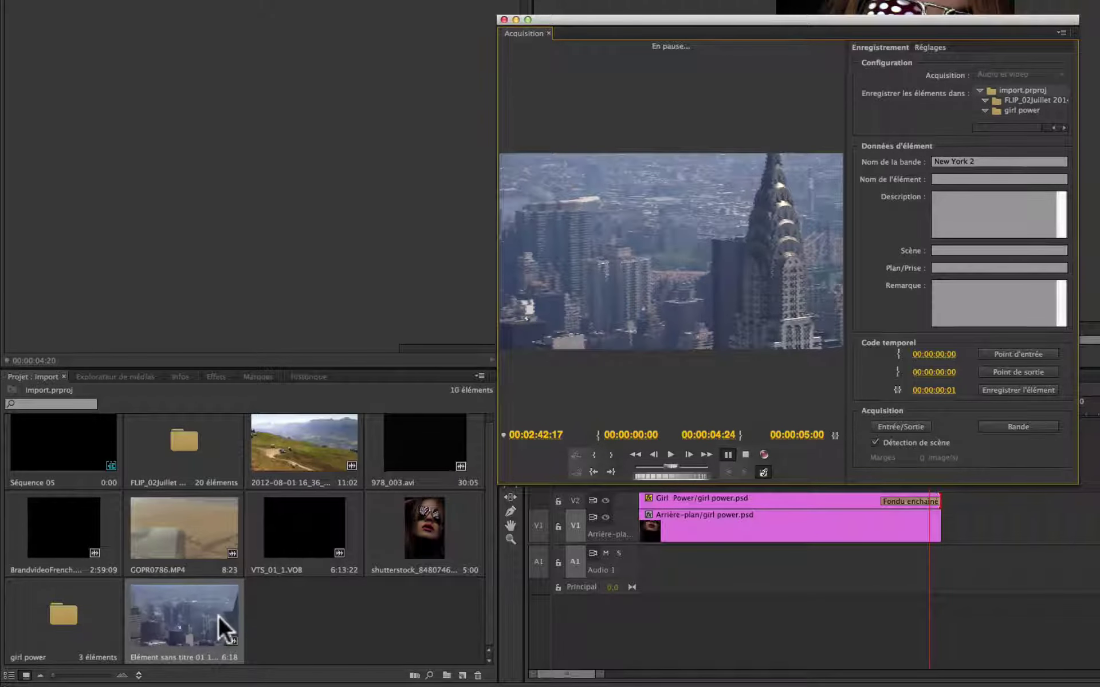
scroll(218, 614, "up", 1)
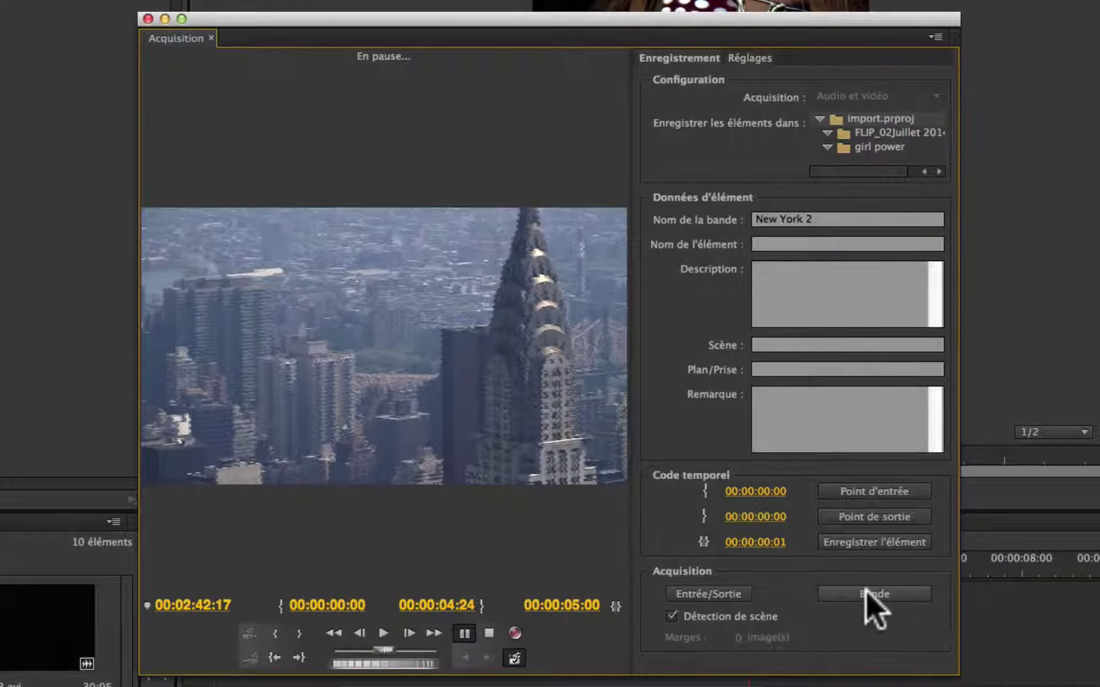
left_click(866, 591)
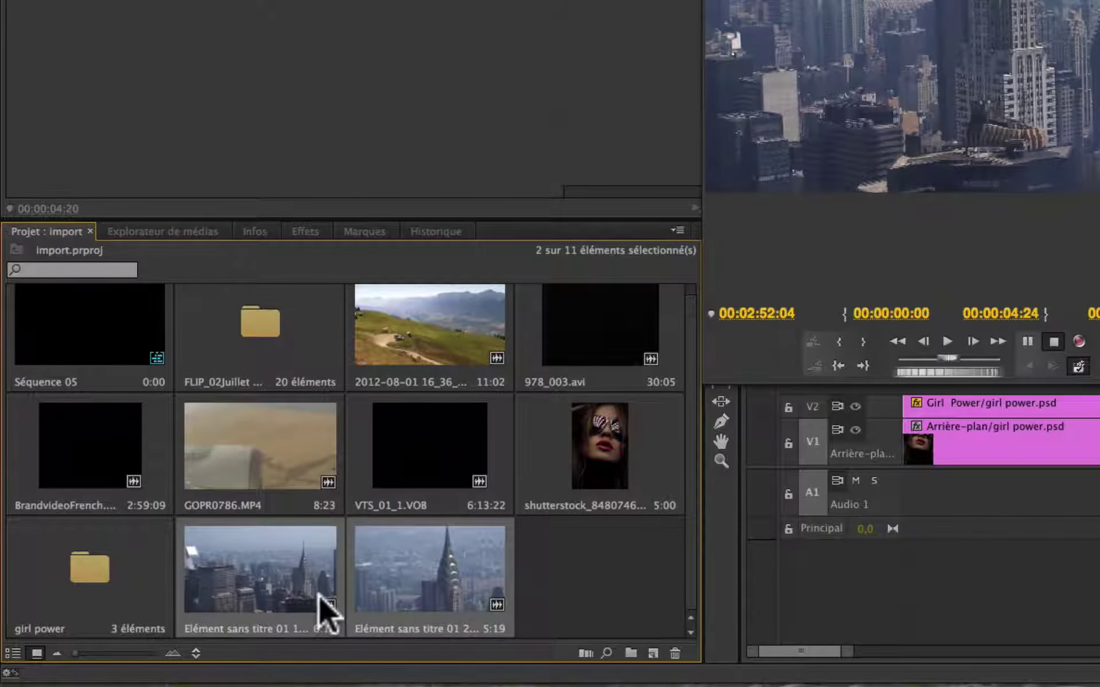
Step: Switch the bin to list view and widen the Nom column to show full clip names
left_click(13, 653)
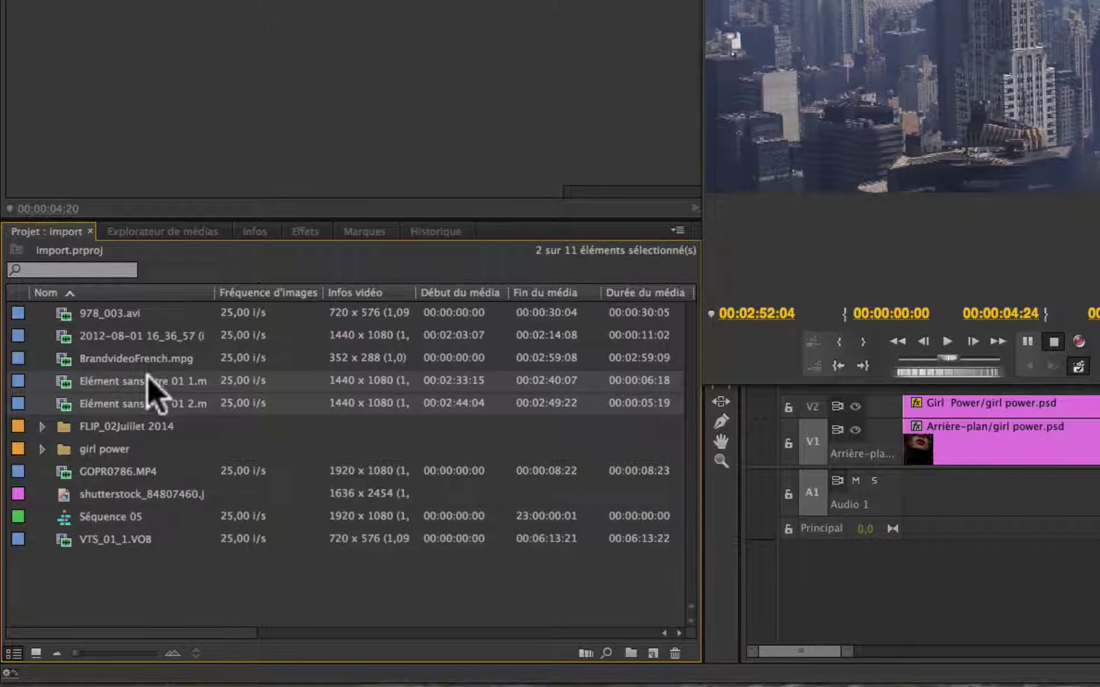
mouse_move(149, 379)
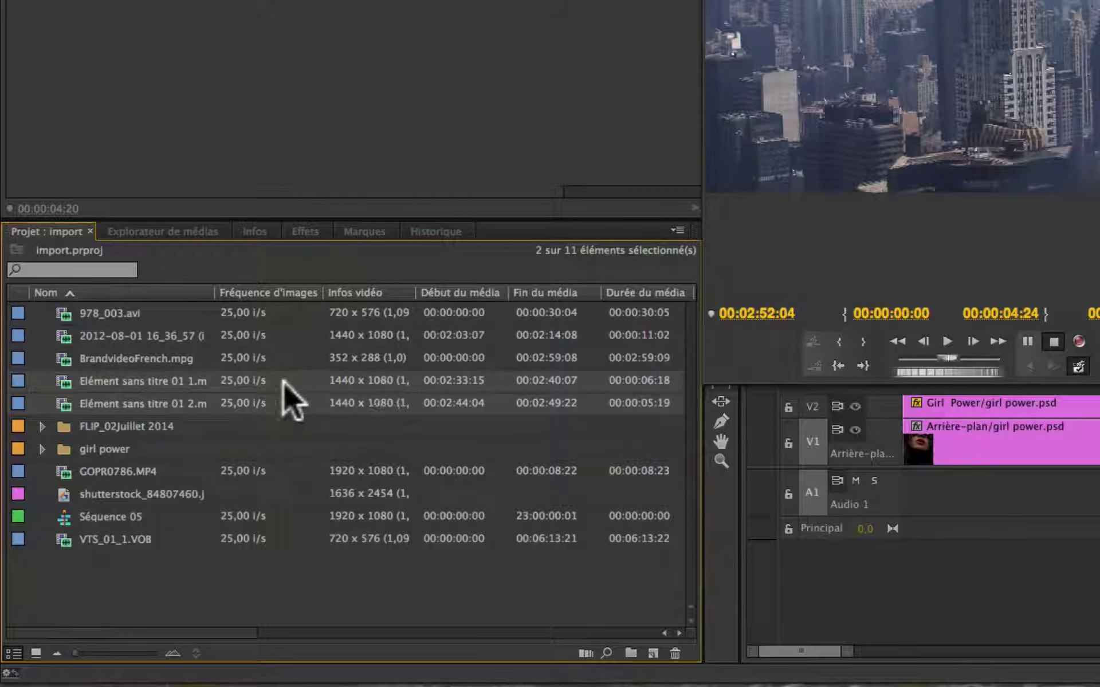
left_click_drag(283, 294, 295, 294)
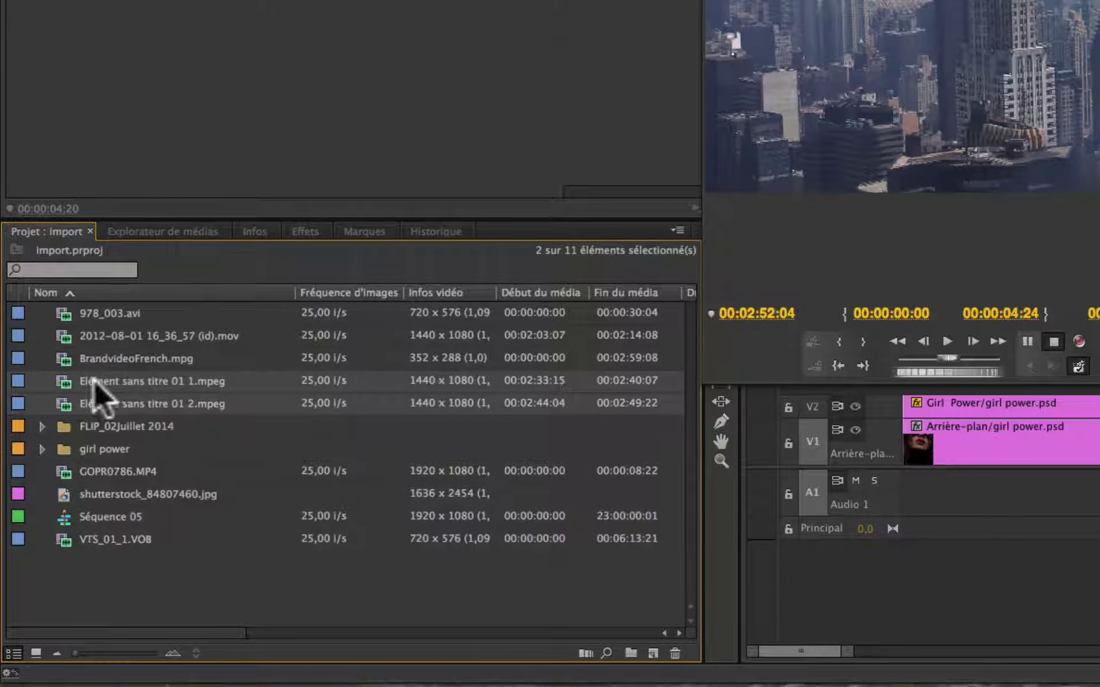
Step: Delete the two captured clips with Effacer, return the bin to icon view, and reposition the capture window
mouse_move(174, 385)
right_click(169, 383)
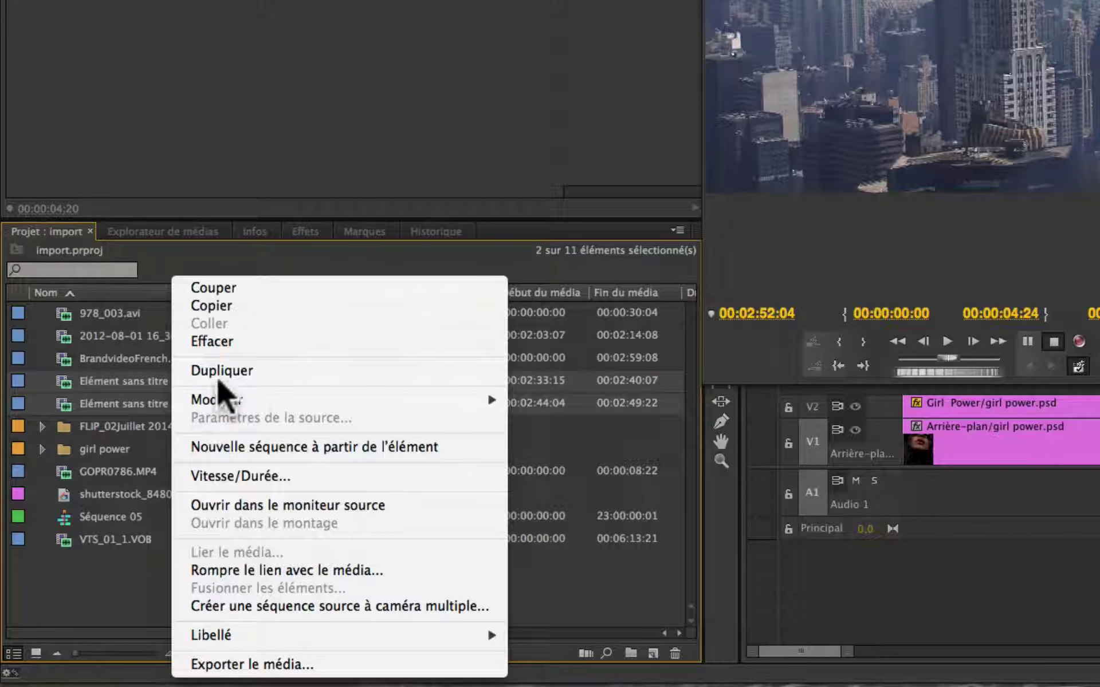
left_click(223, 342)
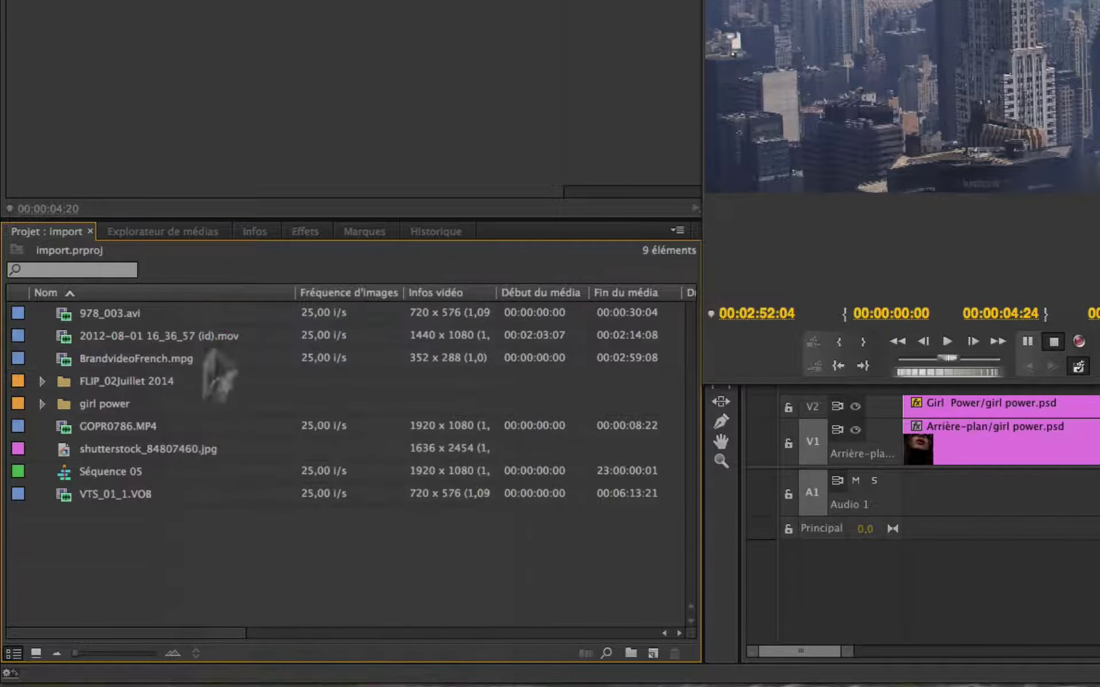
left_click(34, 653)
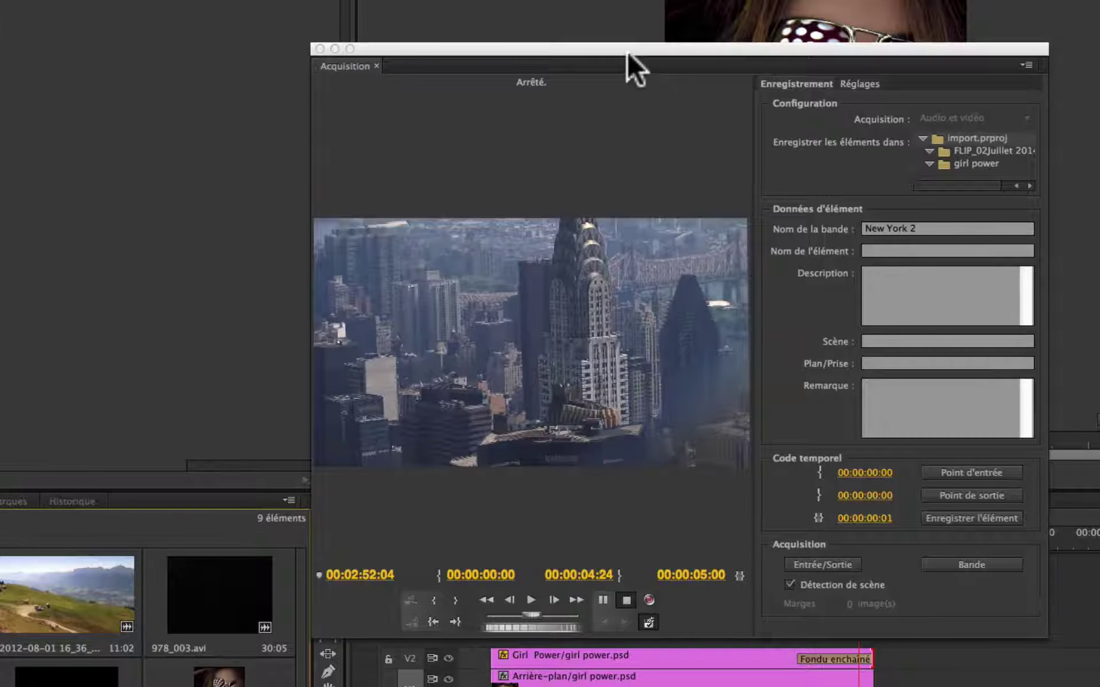
left_click_drag(627, 48, 530, 48)
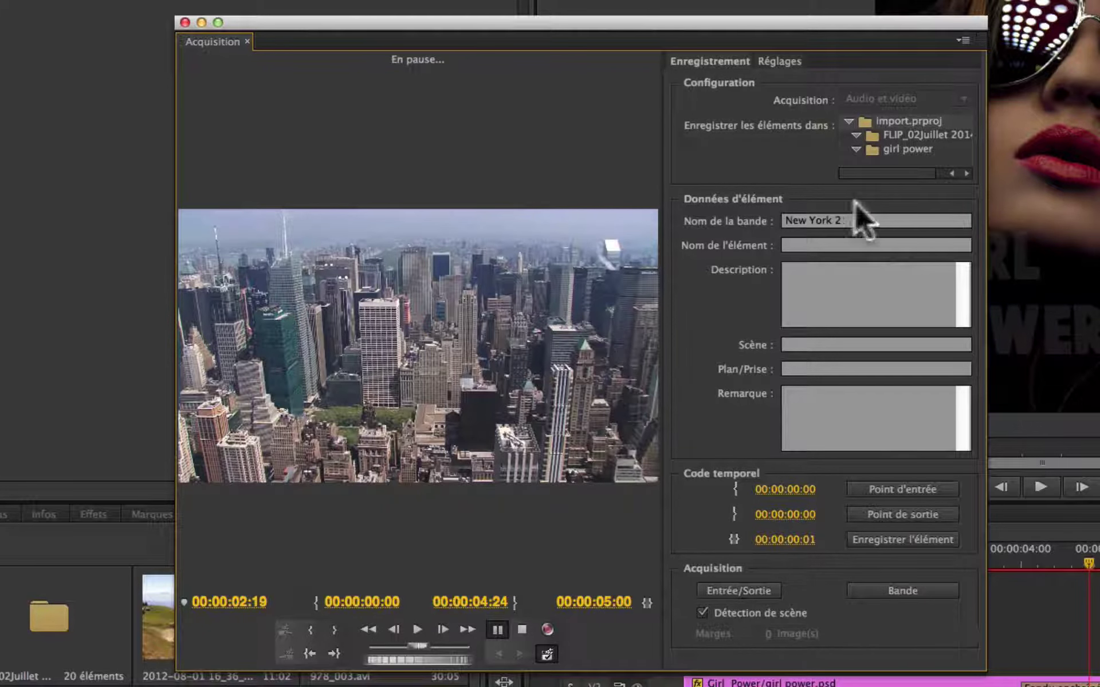
Step: Enter 'vue aérienne manhattan 1' as the clip name in the New York 2 logging fields
left_click(840, 220)
left_click(802, 243)
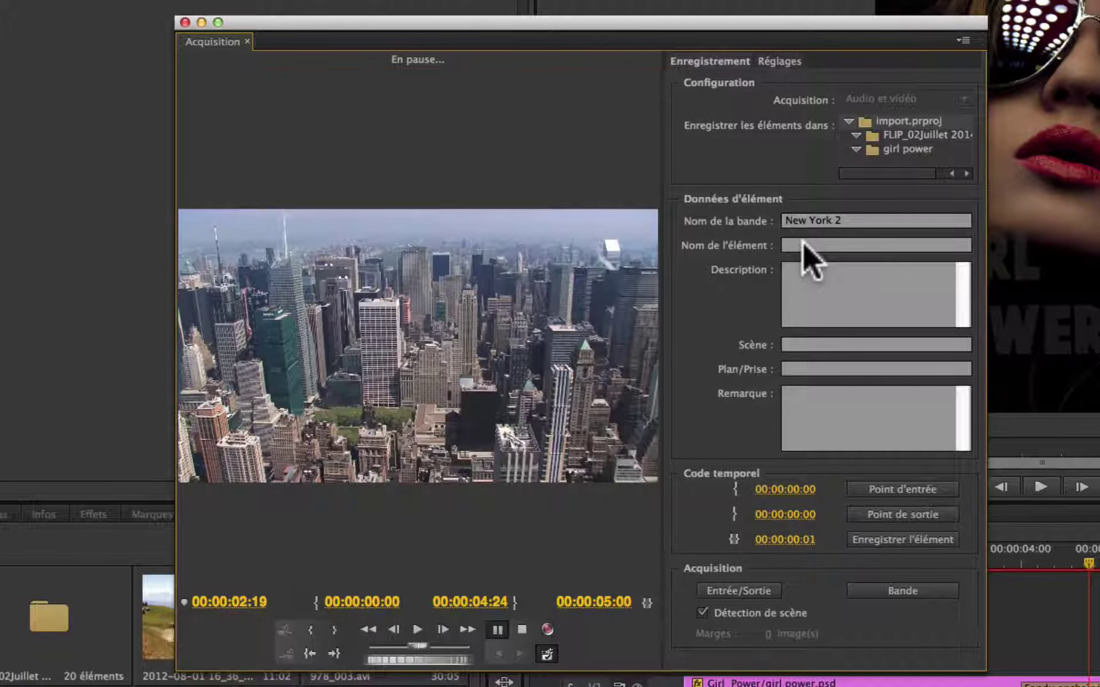
type("vue aér")
type("ienne man")
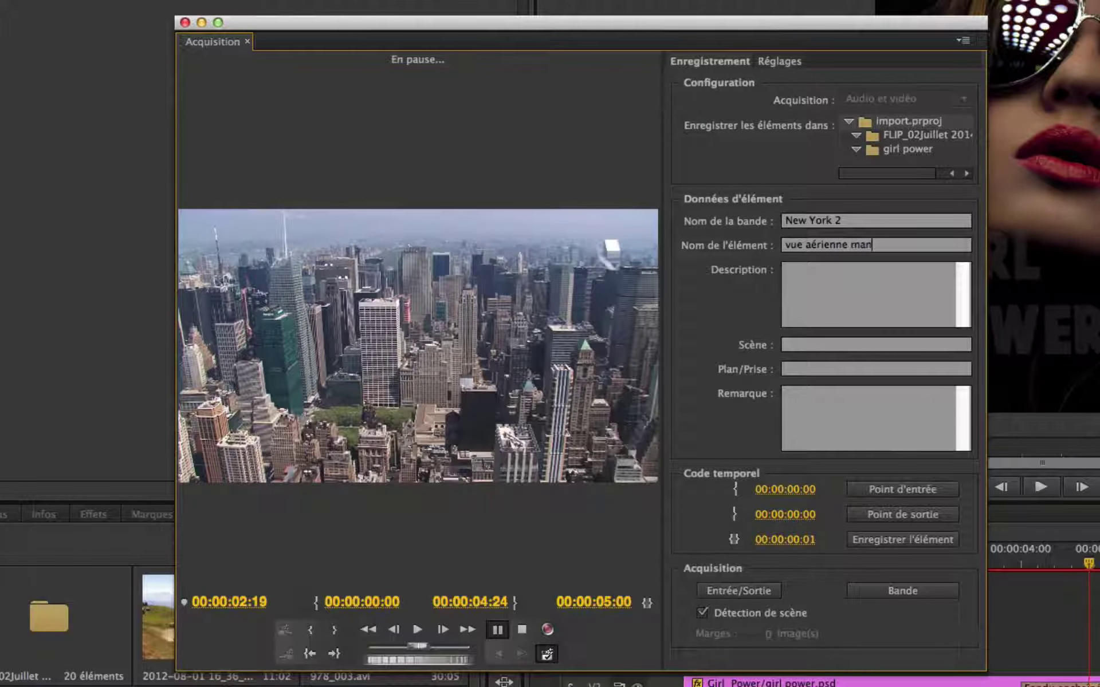
type("hattan")
type(" 1")
left_click(792, 273)
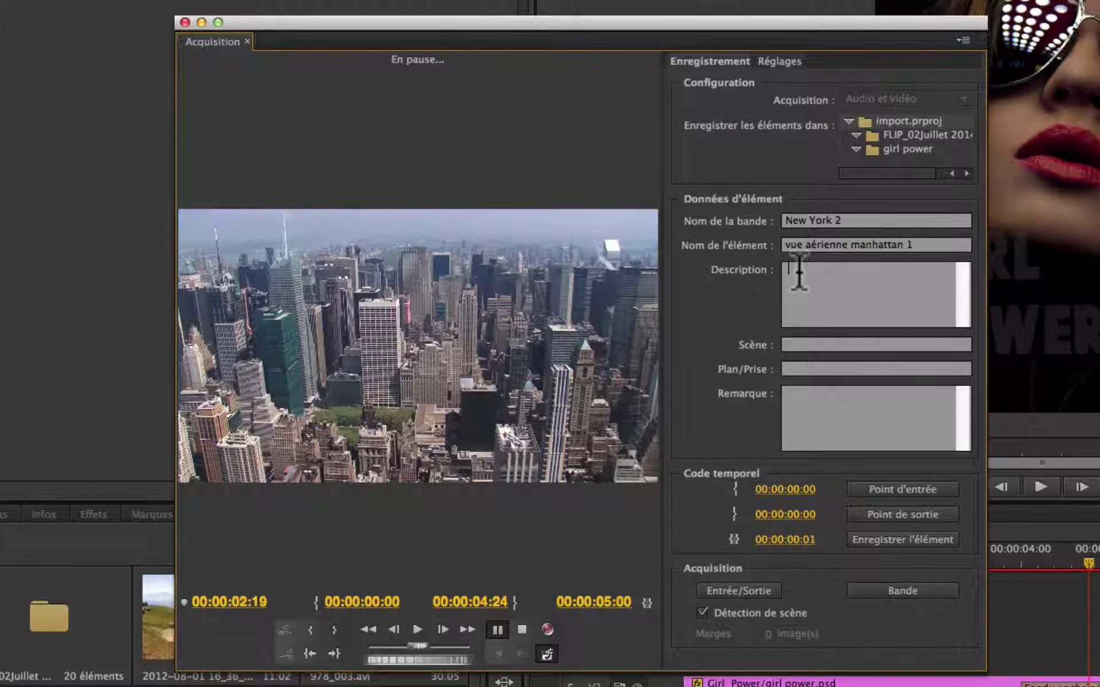
left_click(789, 345)
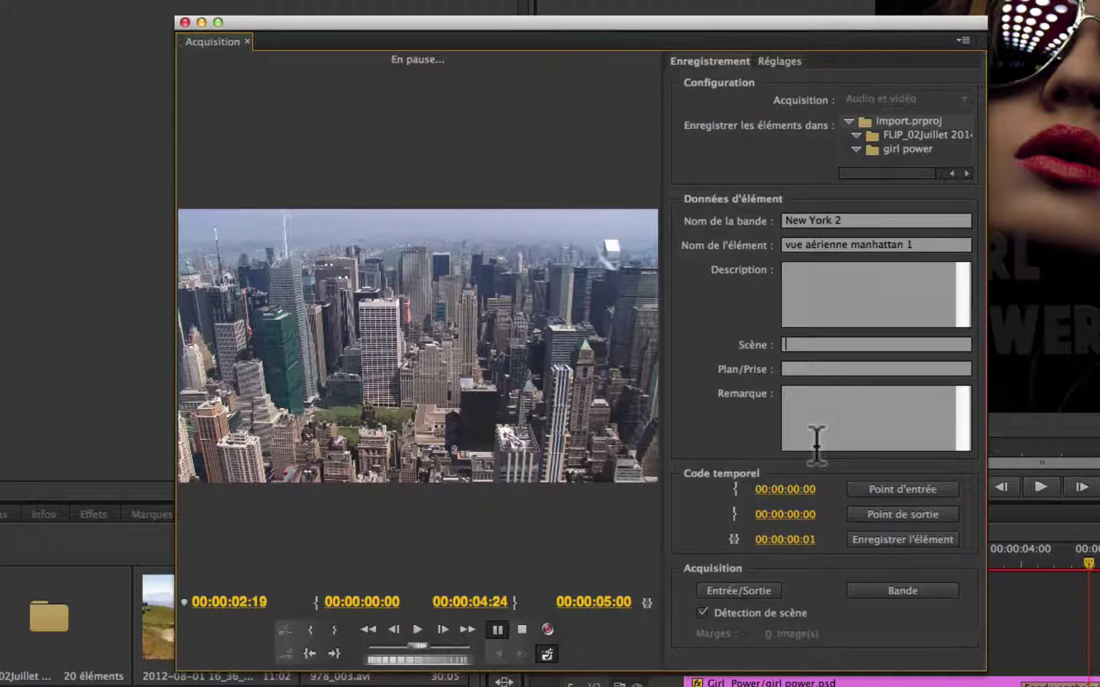
left_click(491, 377)
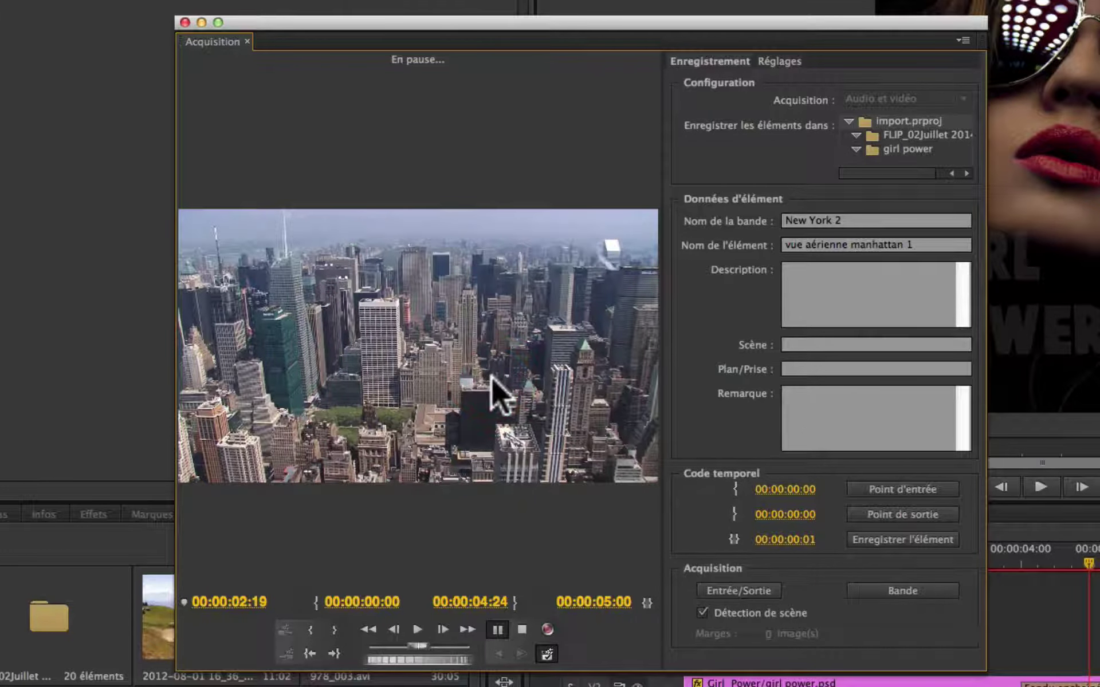
Step: Mark in at 00:00:01:06 and out at 00:00:09:04, then trim the out point to 00:00:08:24
key("j")
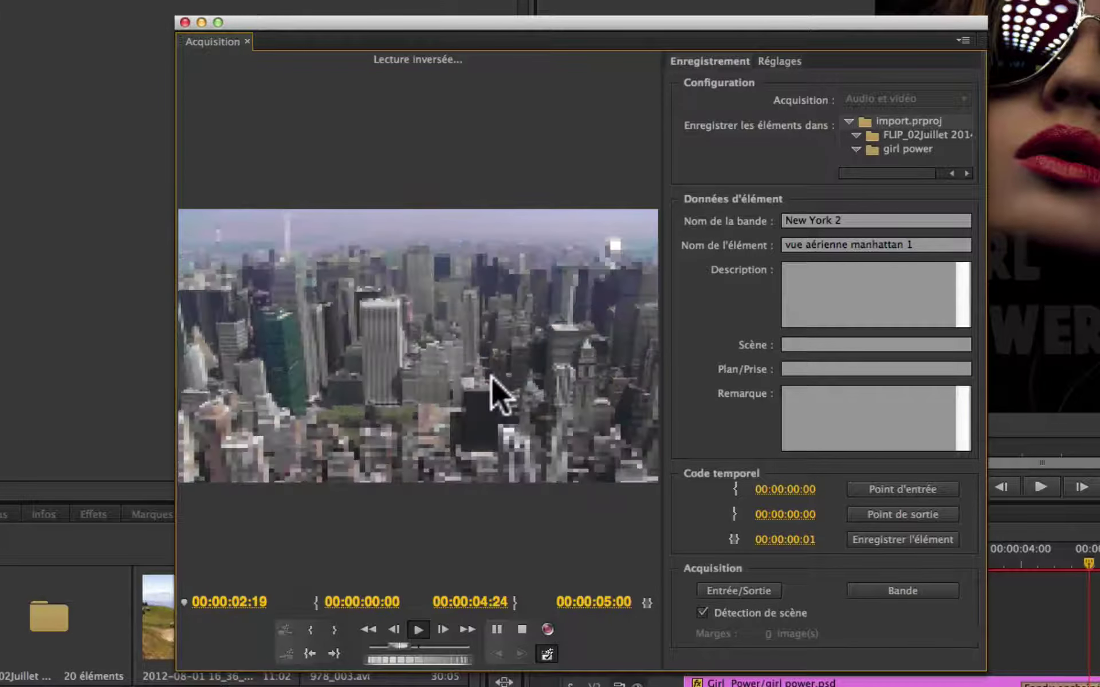
key("k")
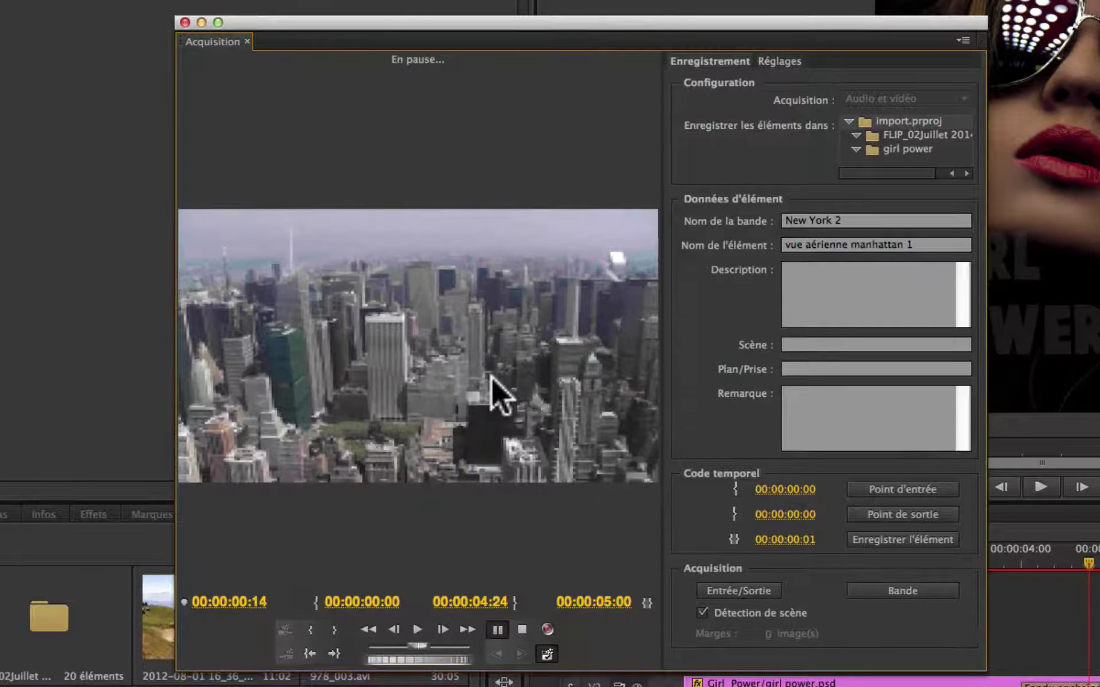
key("i")
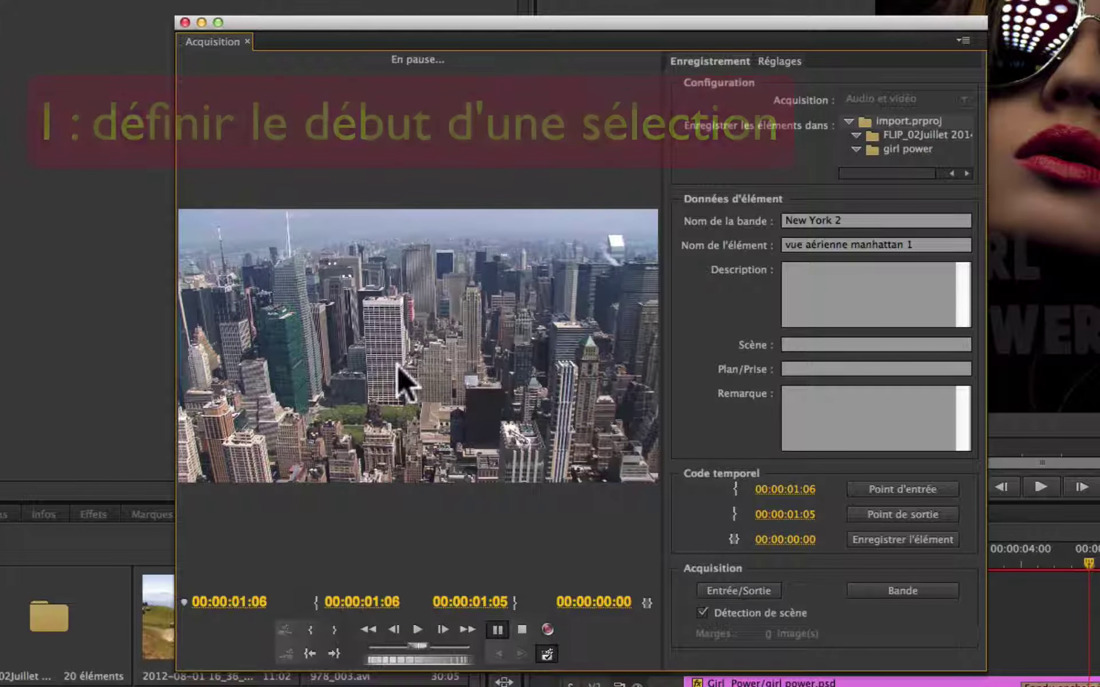
key("space")
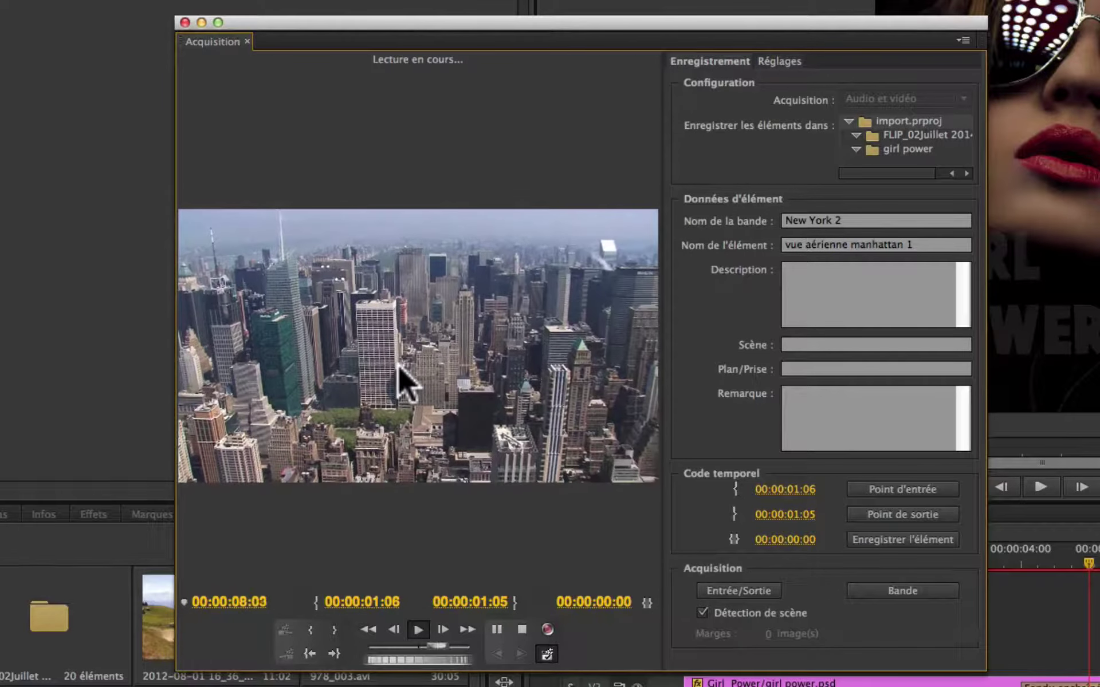
key("space")
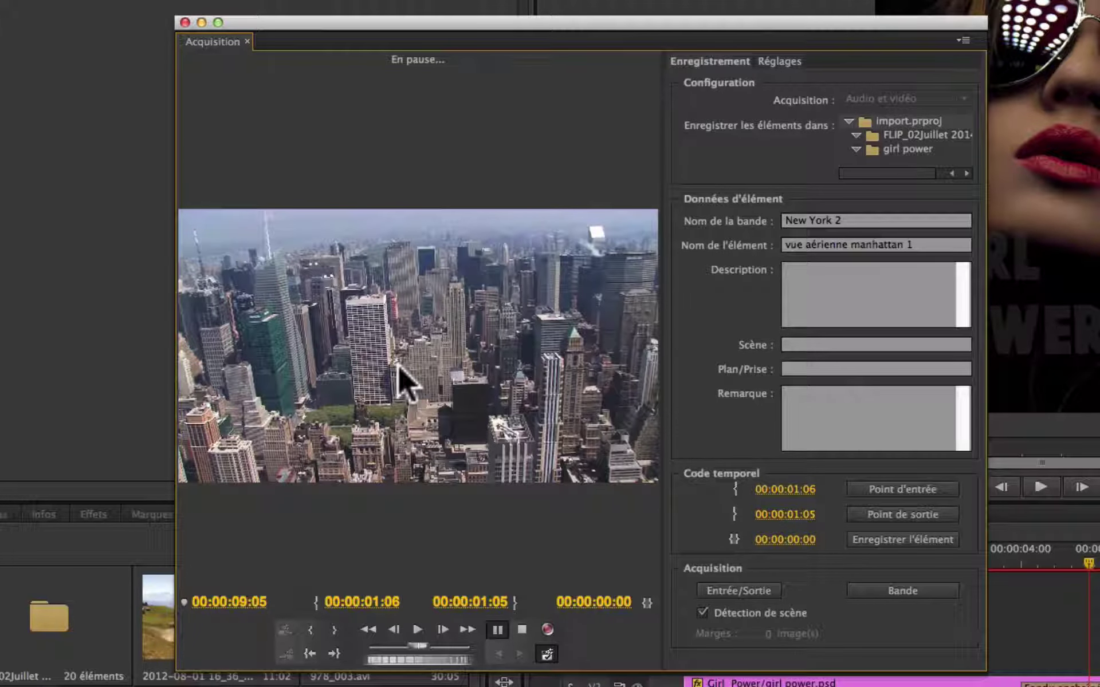
key("o")
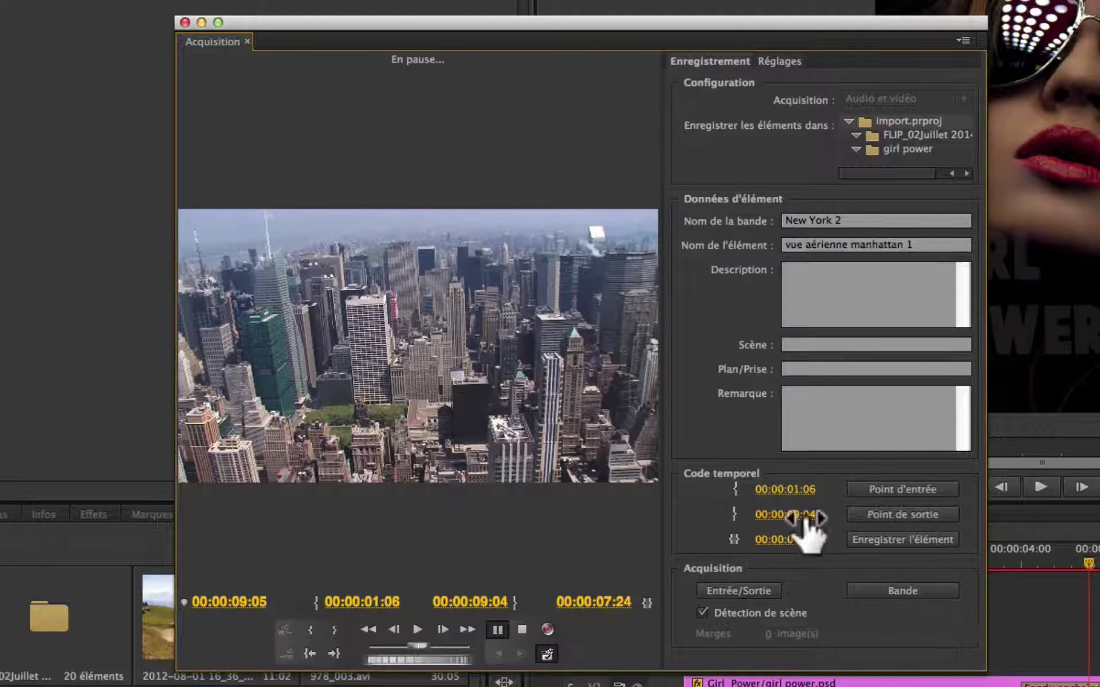
mouse_move(784, 514)
left_mouse_down()
mouse_move(808, 514)
mouse_move(773, 514)
mouse_move(791, 515)
left_mouse_up()
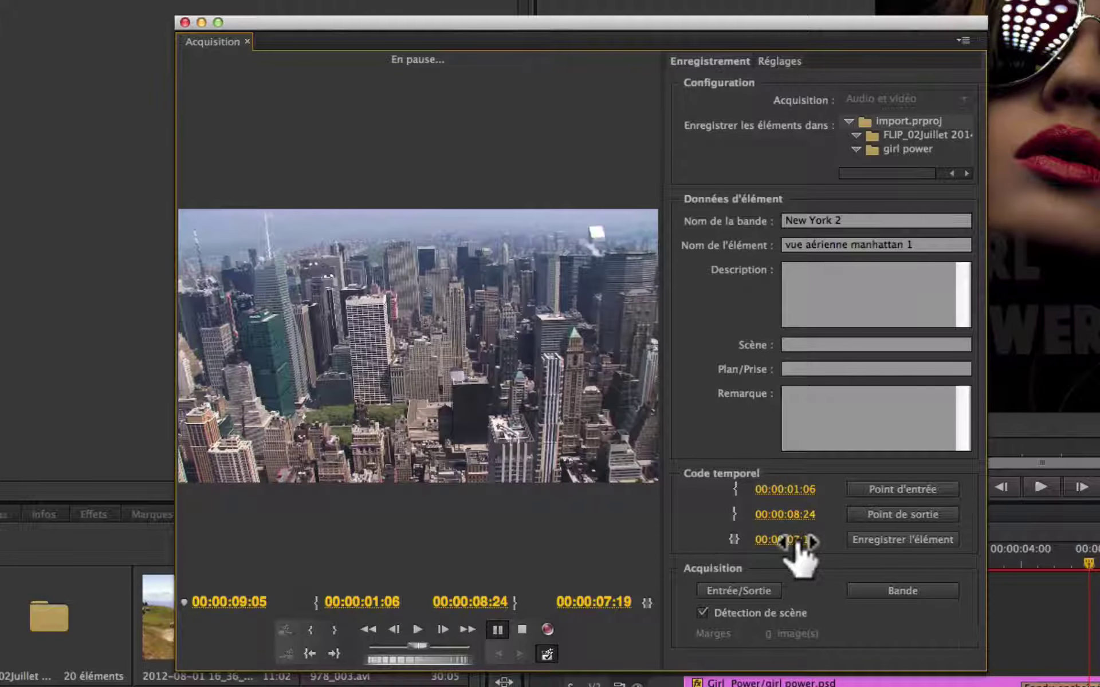
Step: Log the clip with description 'immeuble' and remark 'sympa belle lumière'
left_click(880, 535)
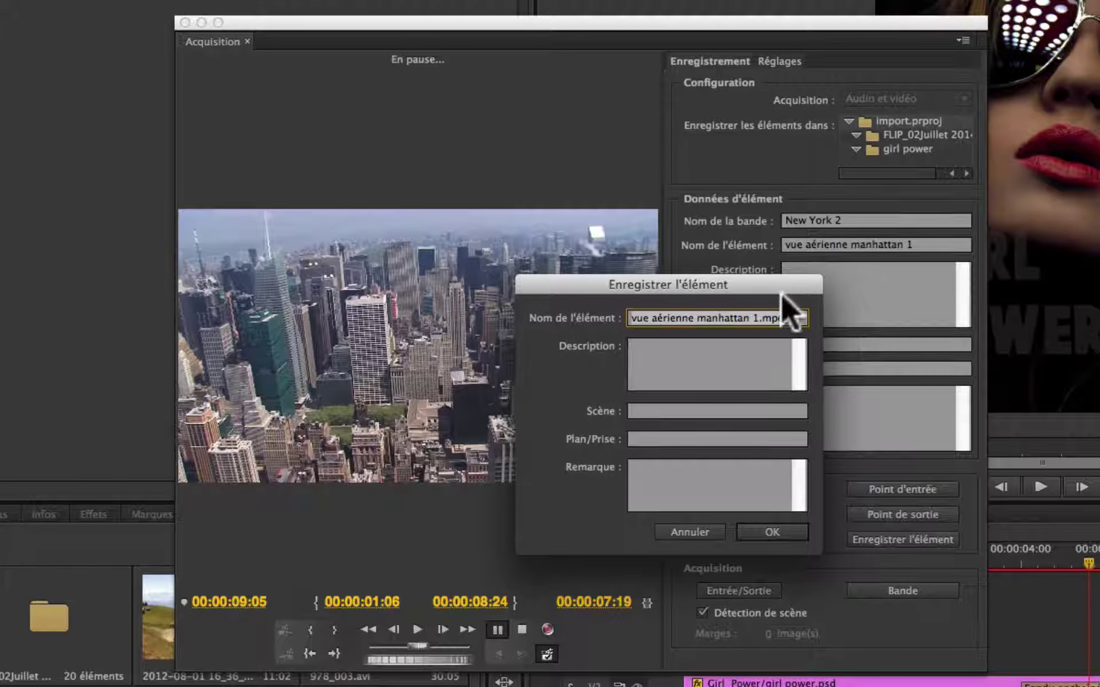
left_click_drag(781, 292, 703, 284)
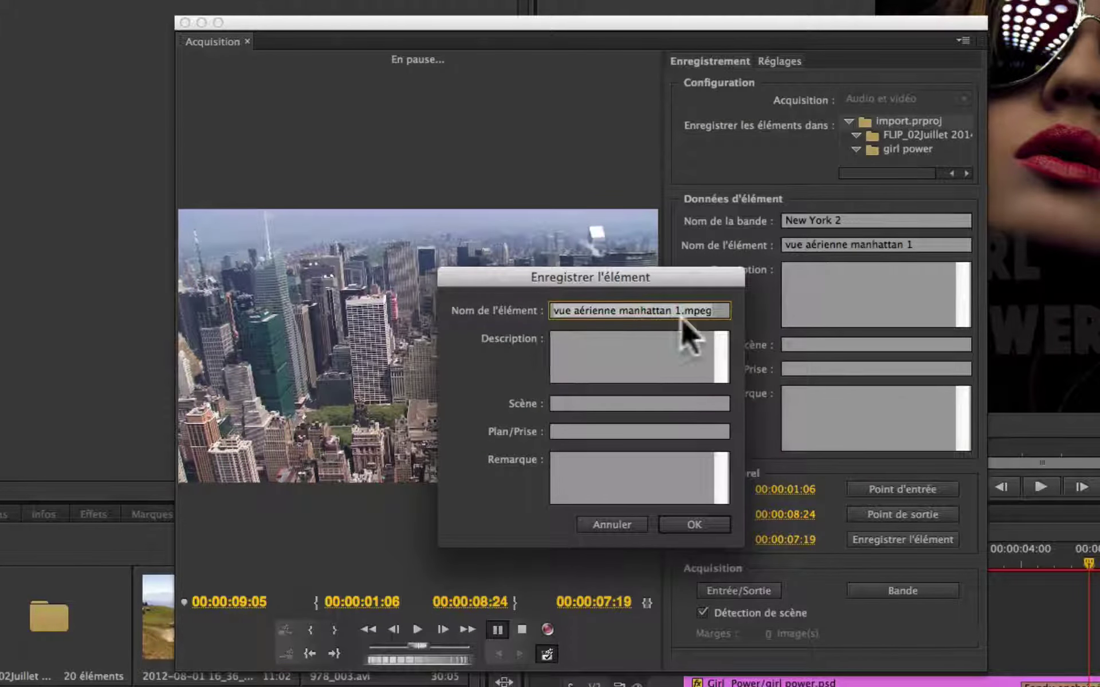
left_click(562, 347)
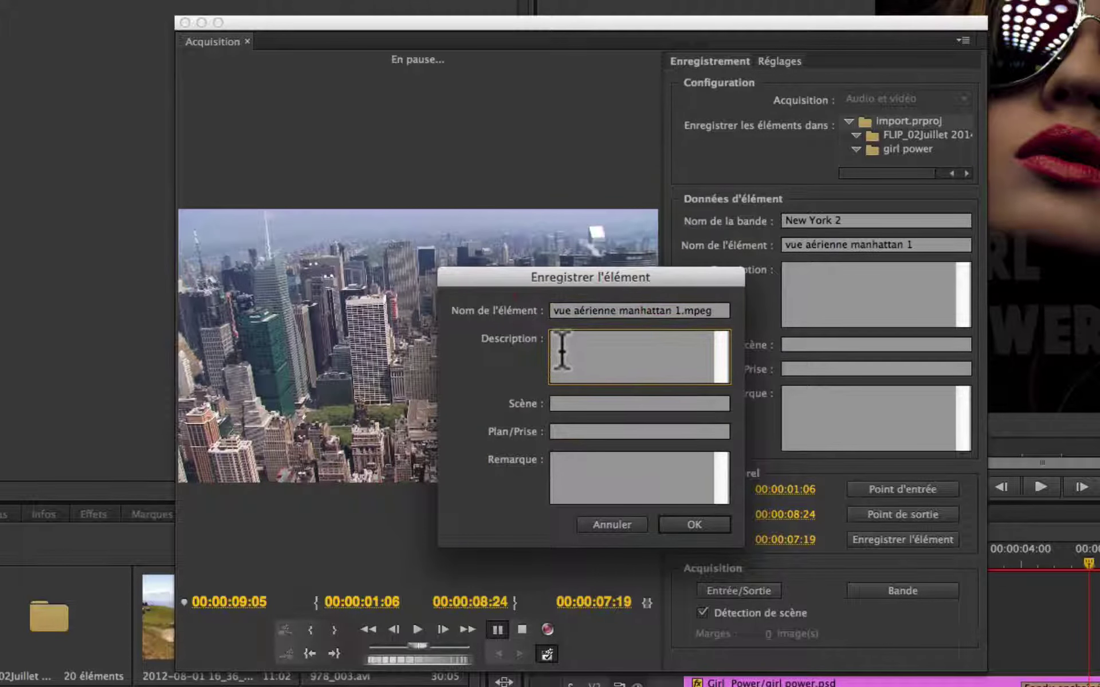
type("immeuble")
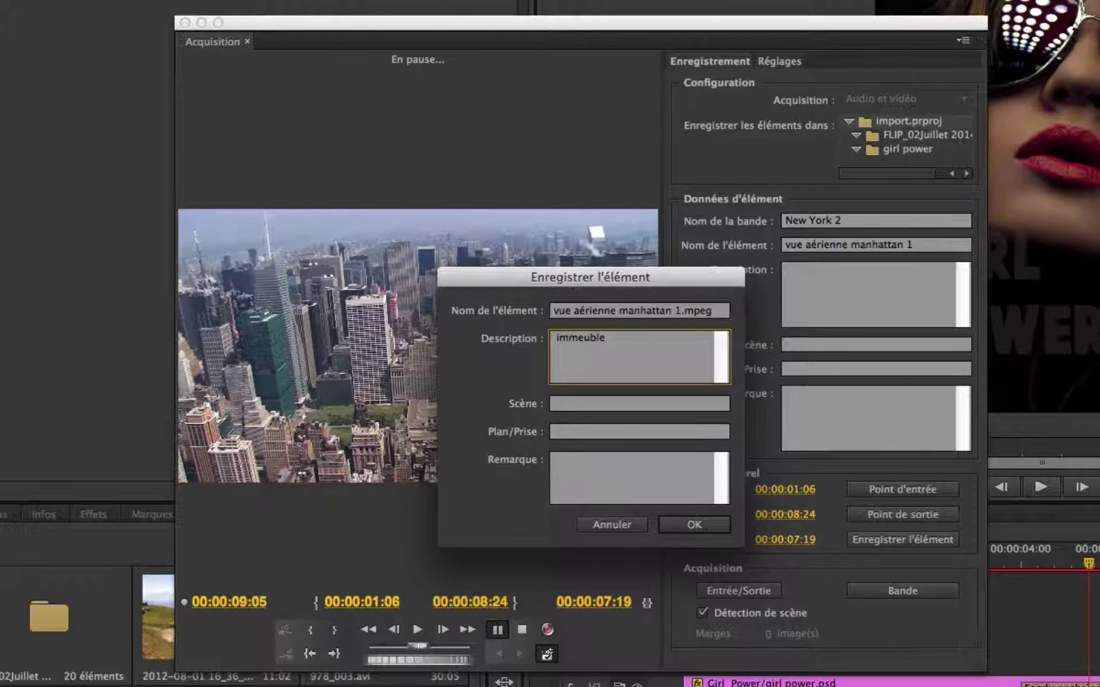
type(" sympa")
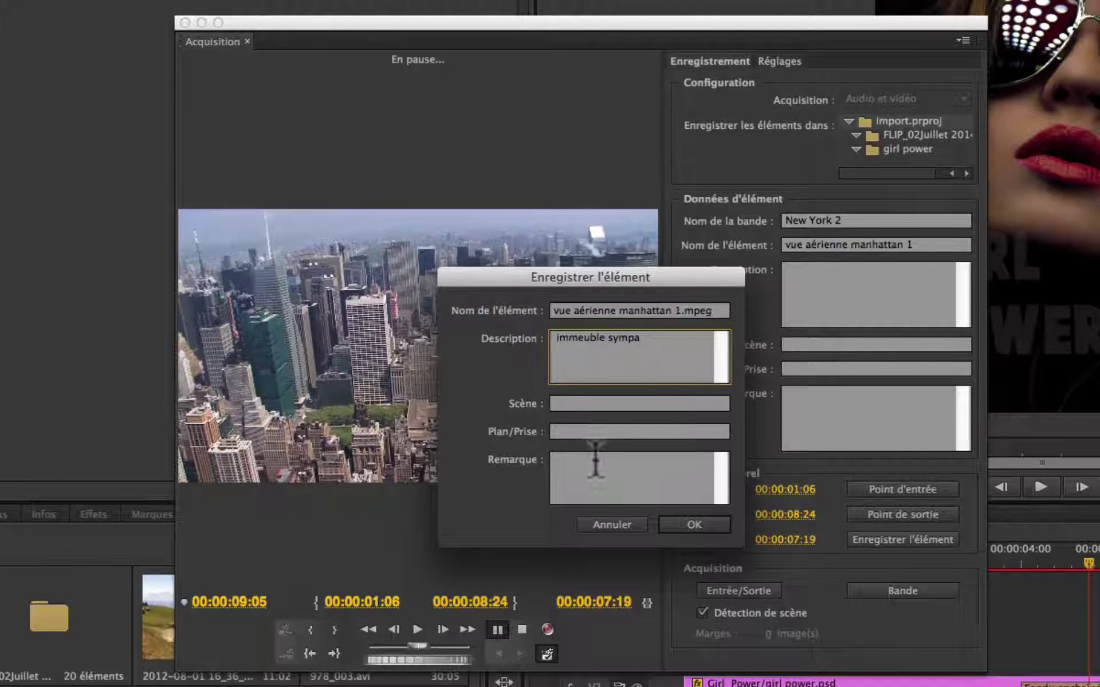
left_click(692, 342)
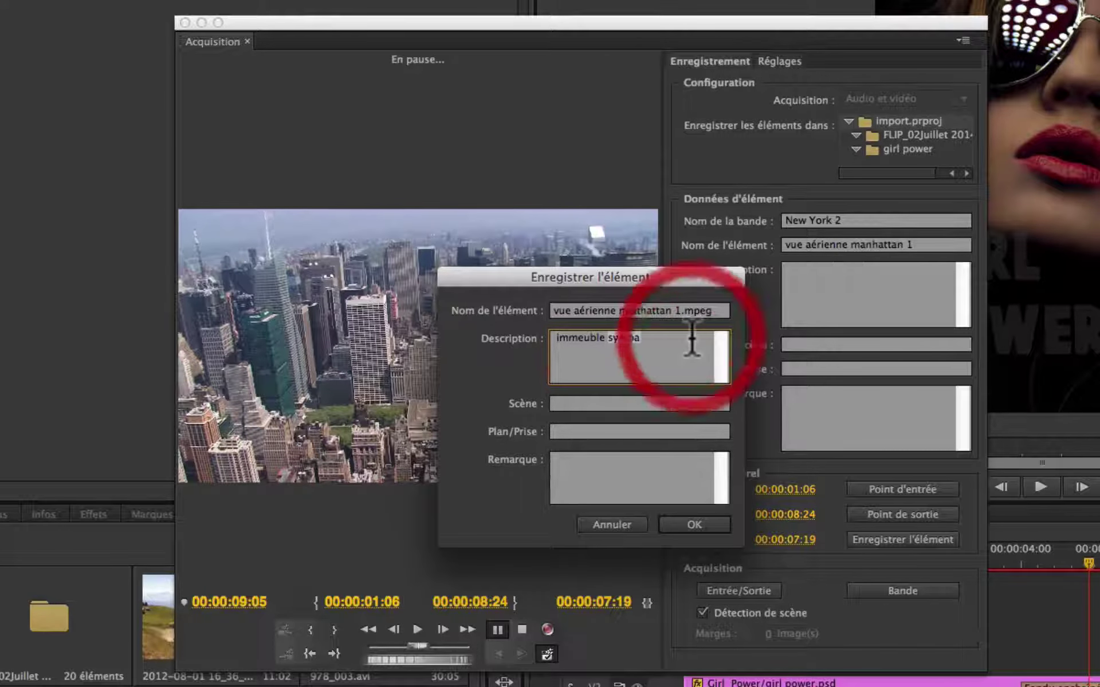
key("BackSpace")
key("BackSpace")
key("BackSpace")
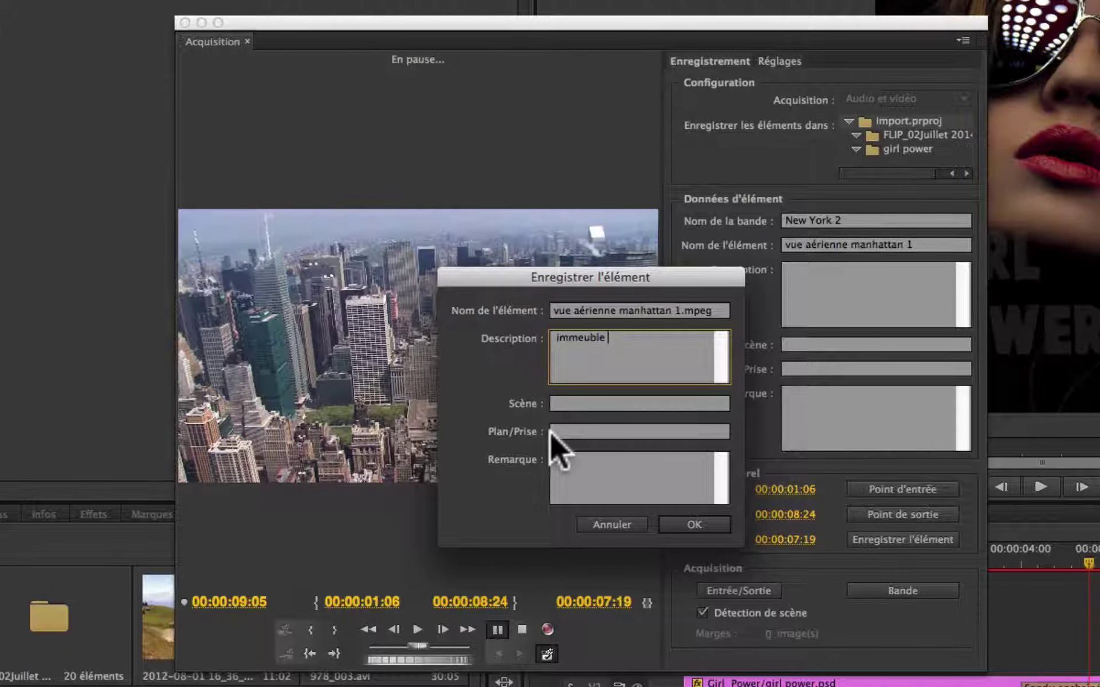
left_click(562, 462)
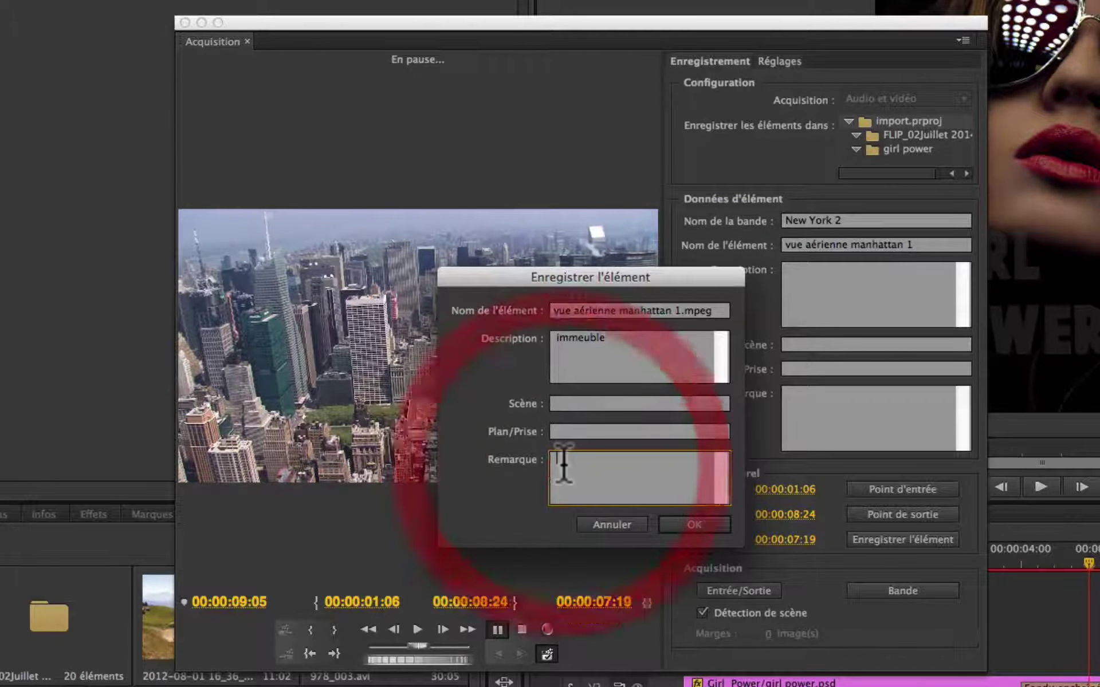
type("sympa")
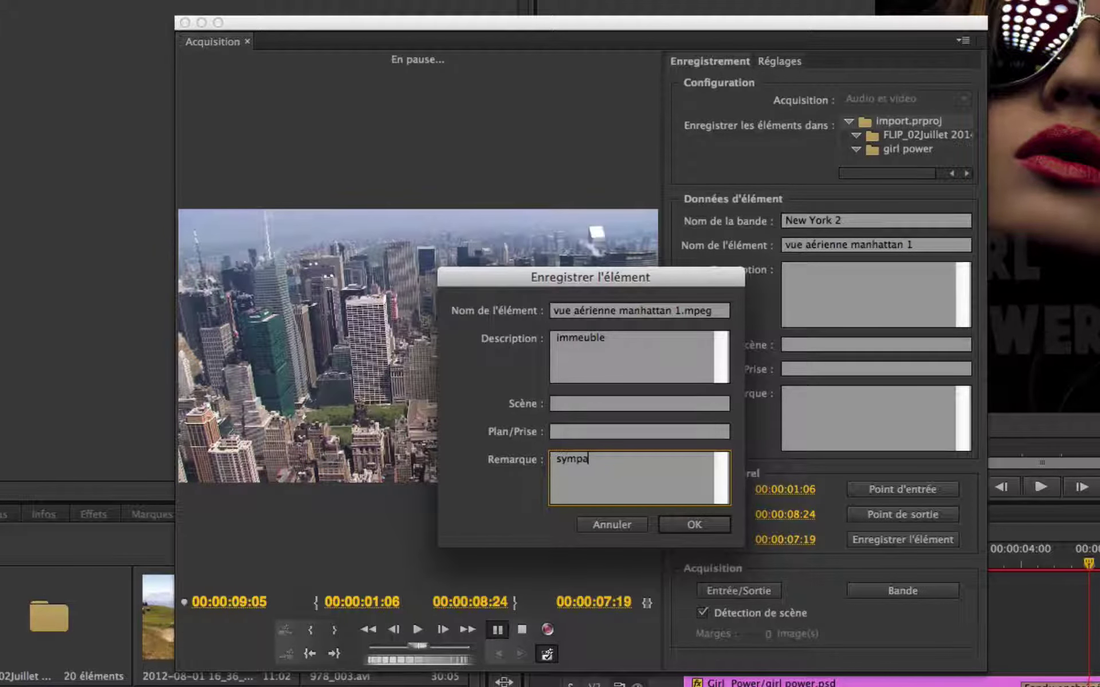
type(" belle lumi")
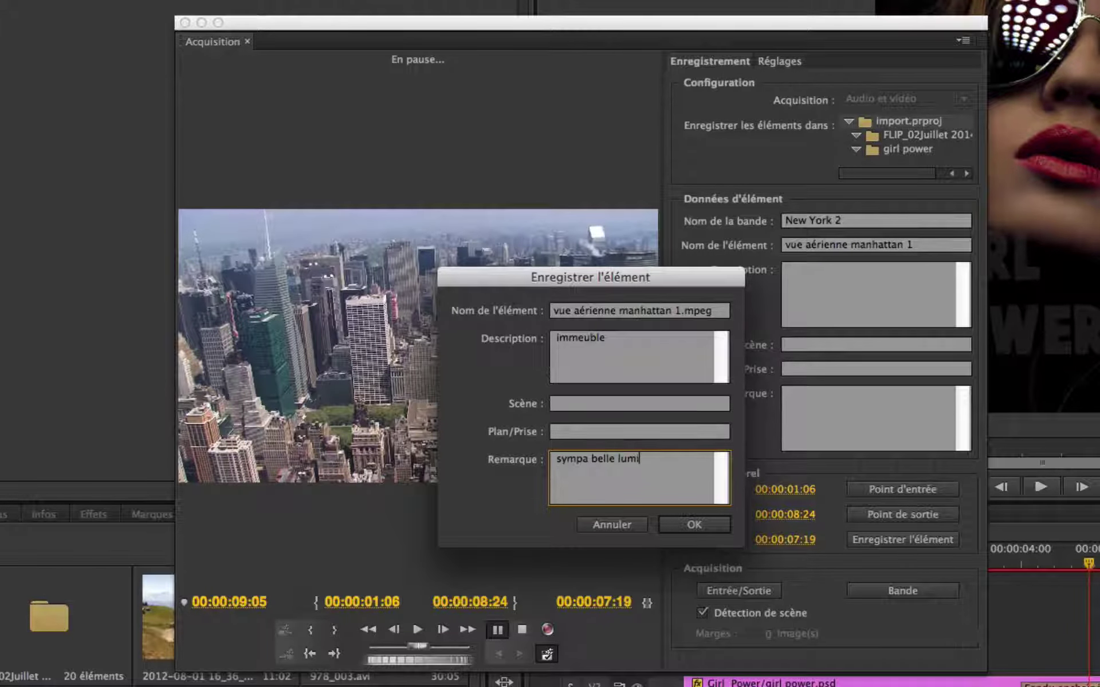
type("ère")
Step: Confirm the logged clip, then play the tape and mark an in point at 00:00:15:11
left_click(696, 524)
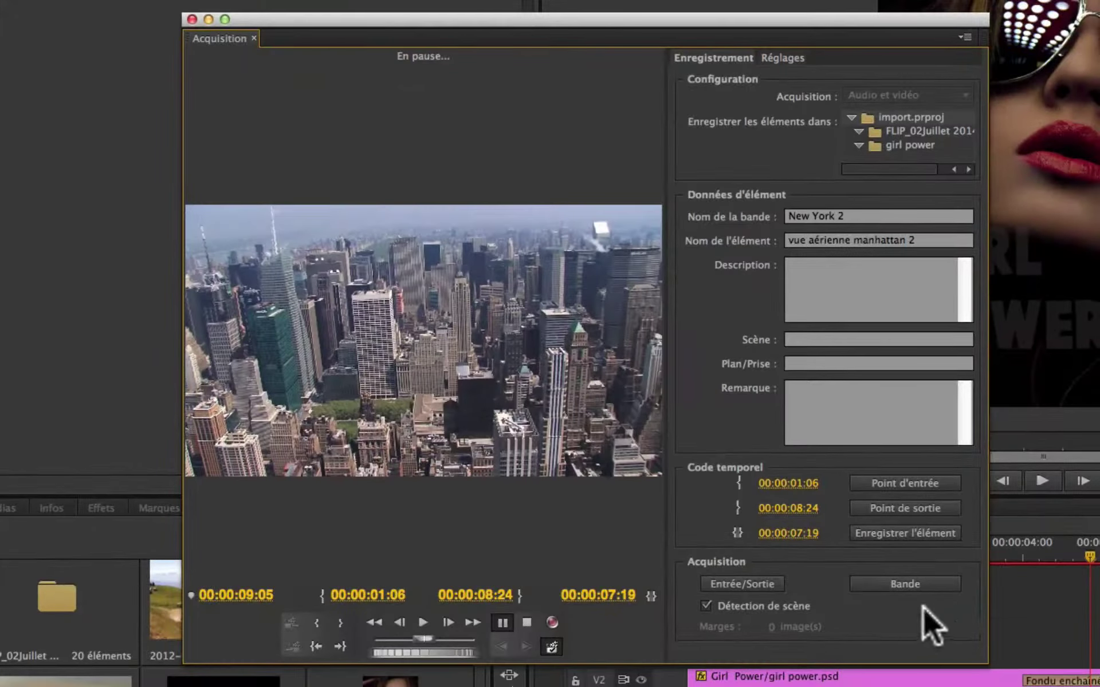
left_click(423, 620)
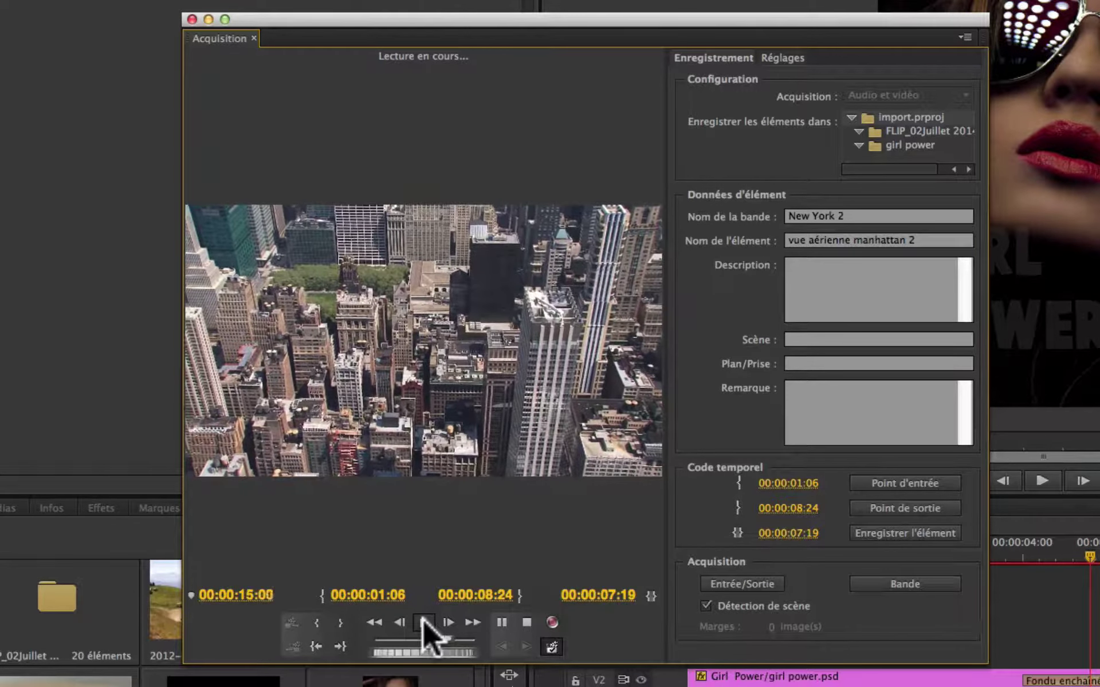
key("p")
key("i")
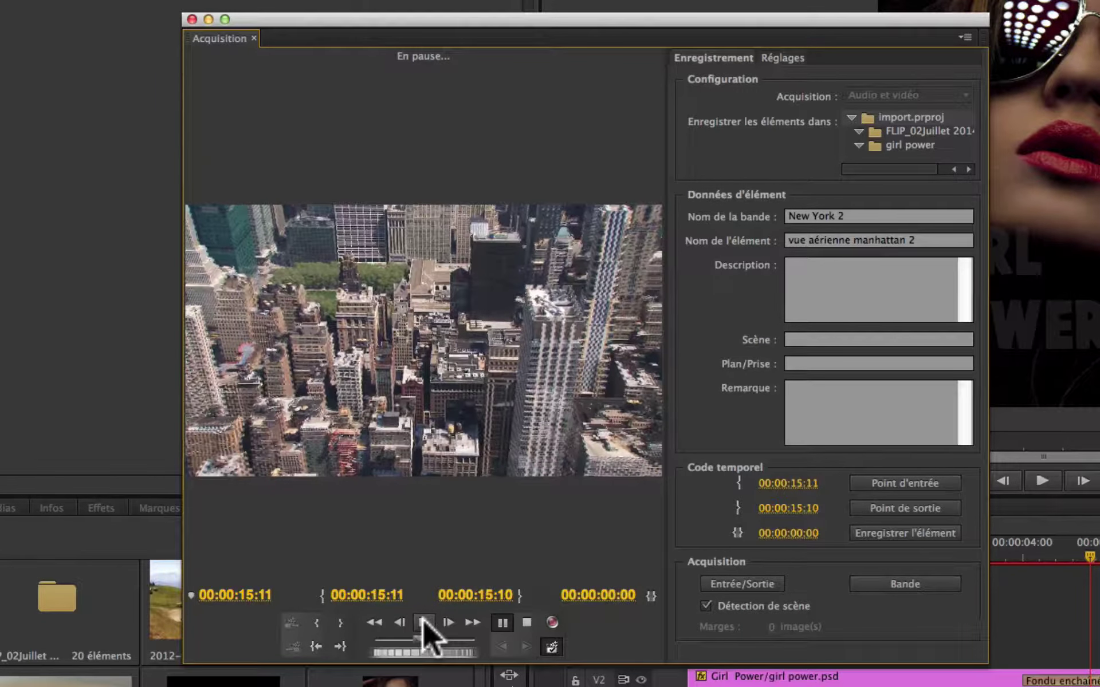
Step: Re-mark the in point at 00:00:19:19 and set the out point at 00:00:24:22
left_click(423, 620)
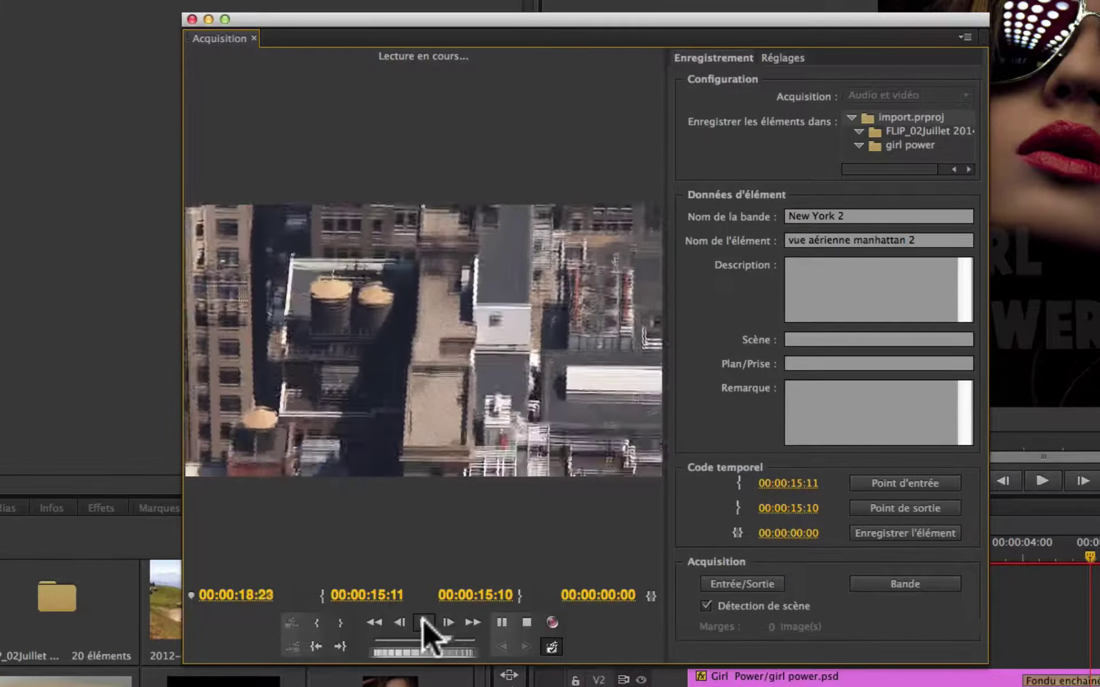
left_click(423, 620)
left_click(423, 619)
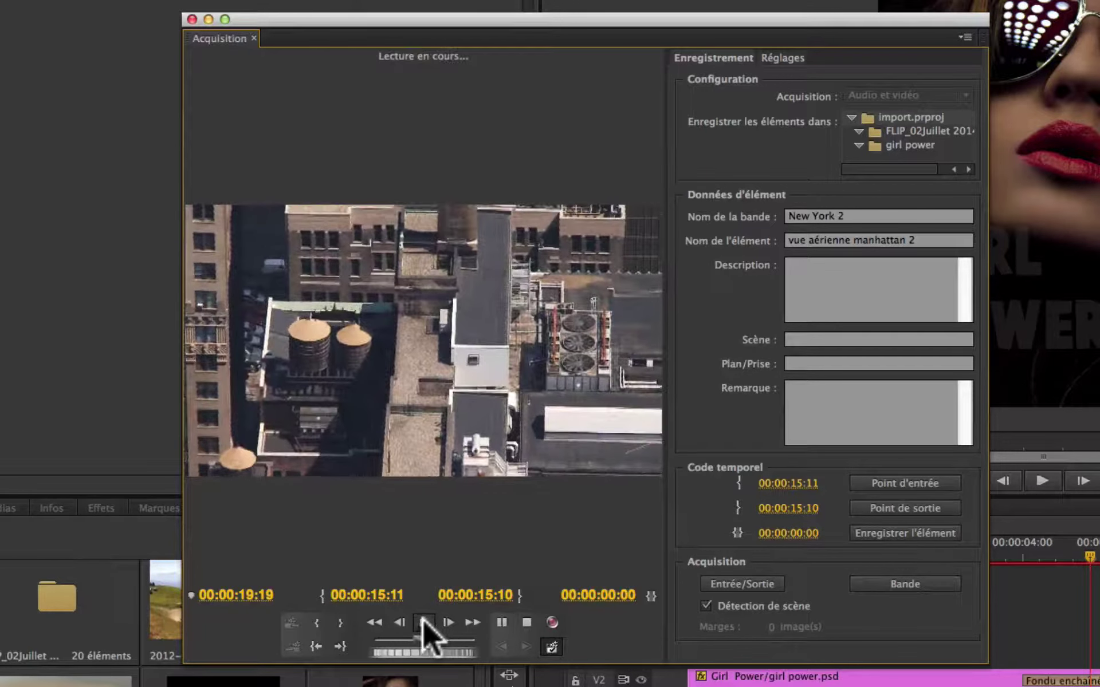
left_click(423, 620)
key("i")
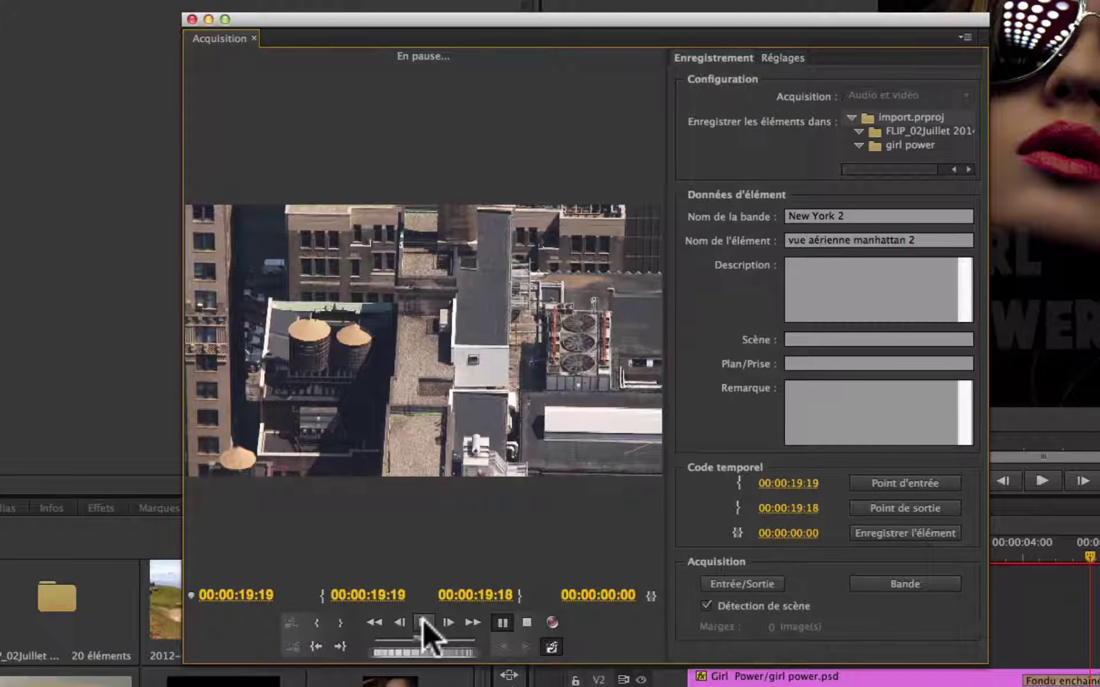
left_click(423, 620)
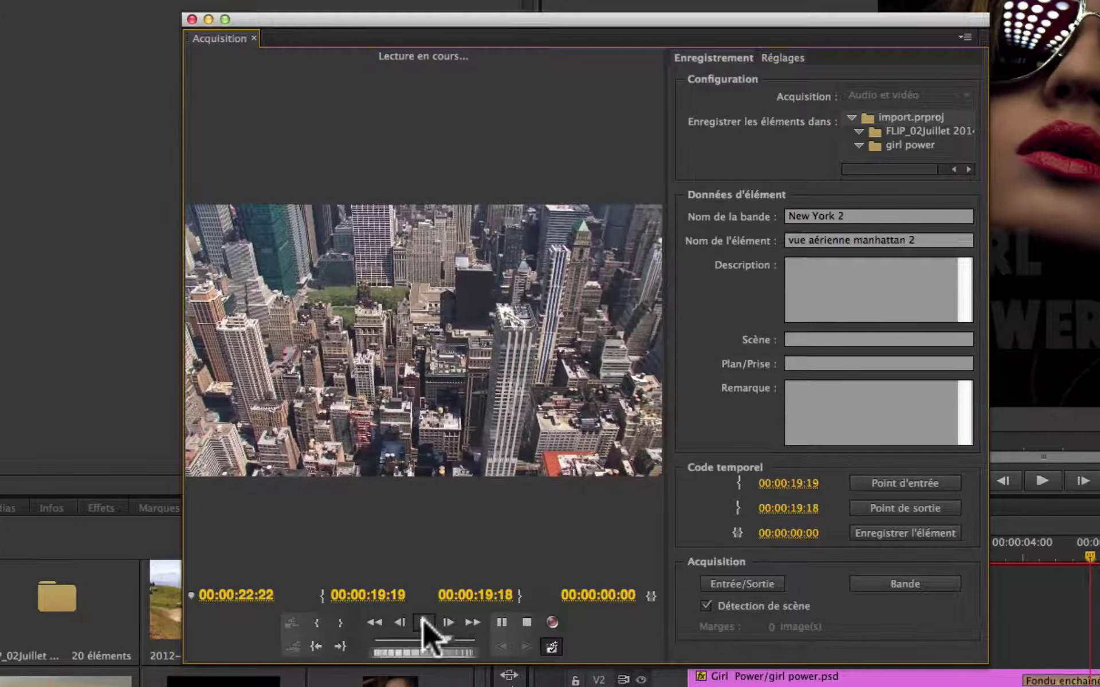
left_click(422, 620)
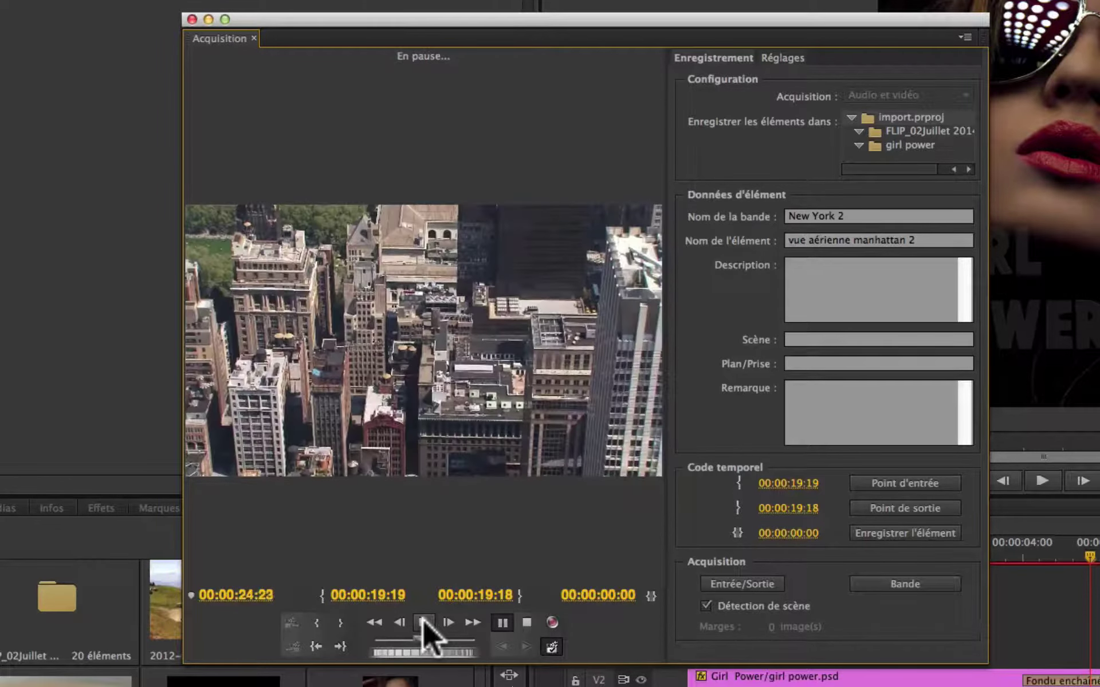
left_click(423, 619)
left_click(423, 620)
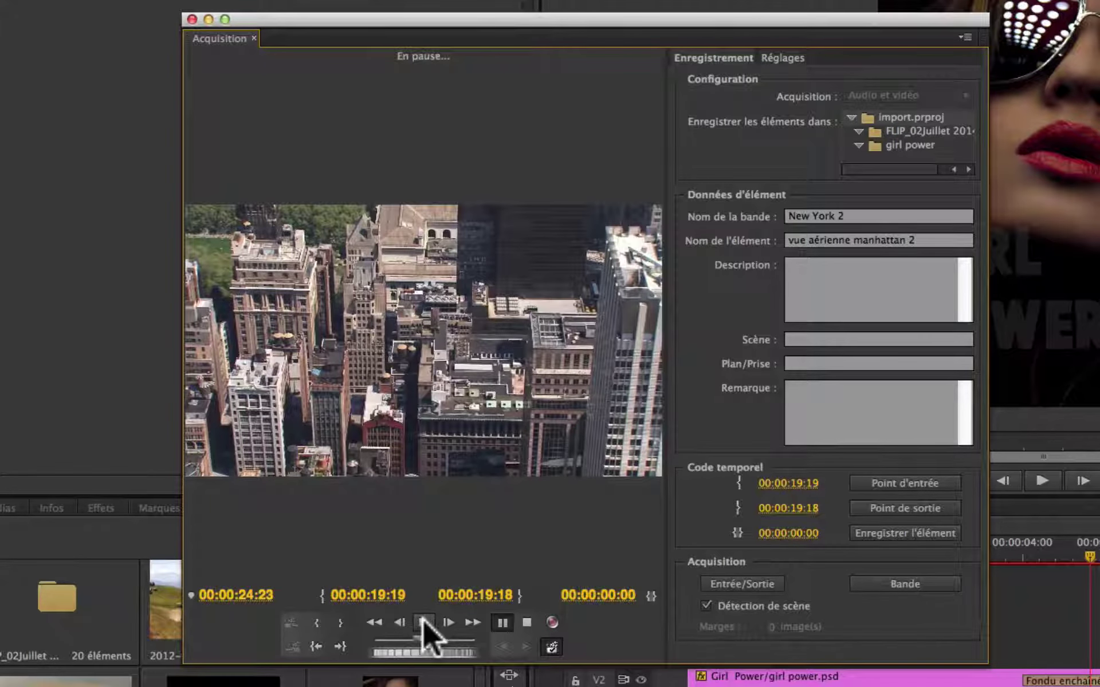
key("o")
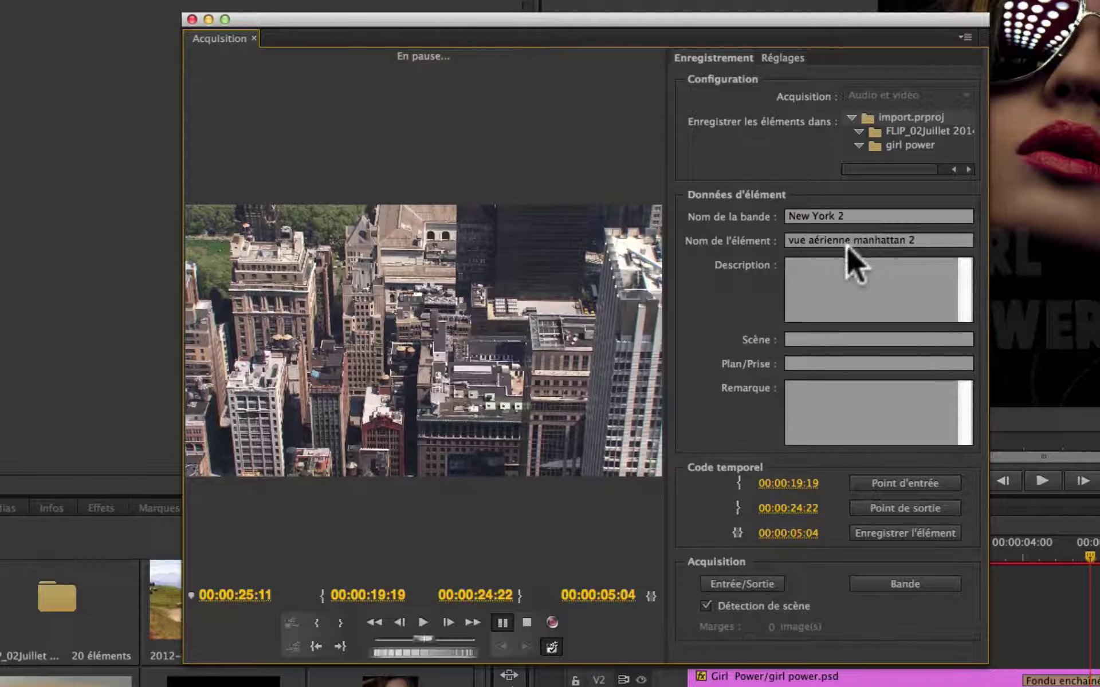
Step: Rename the marked 5:04 clip to 'zoom sur toit' and log it into the bin
left_click_drag(915, 239, 773, 240)
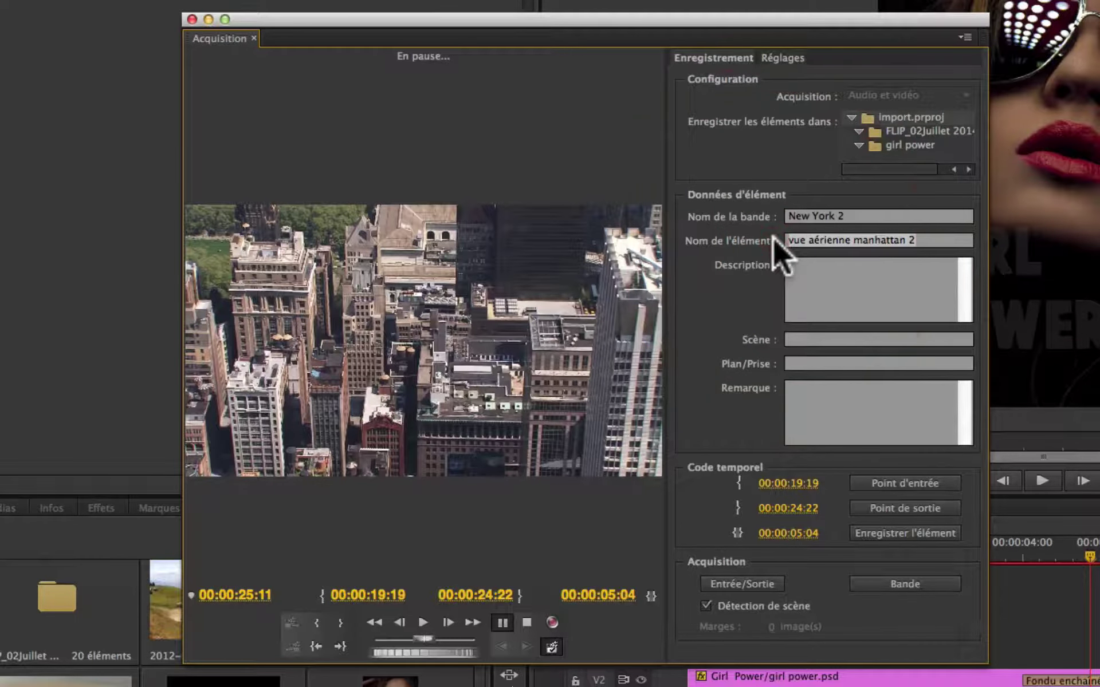
type("zoom s")
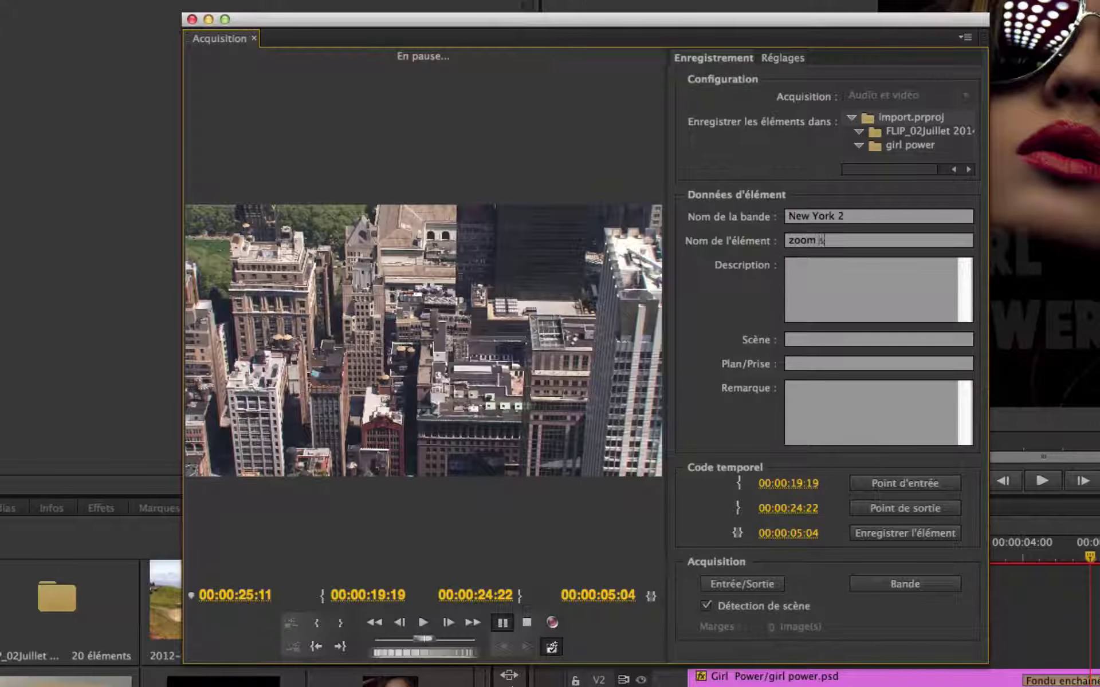
type("ur toit")
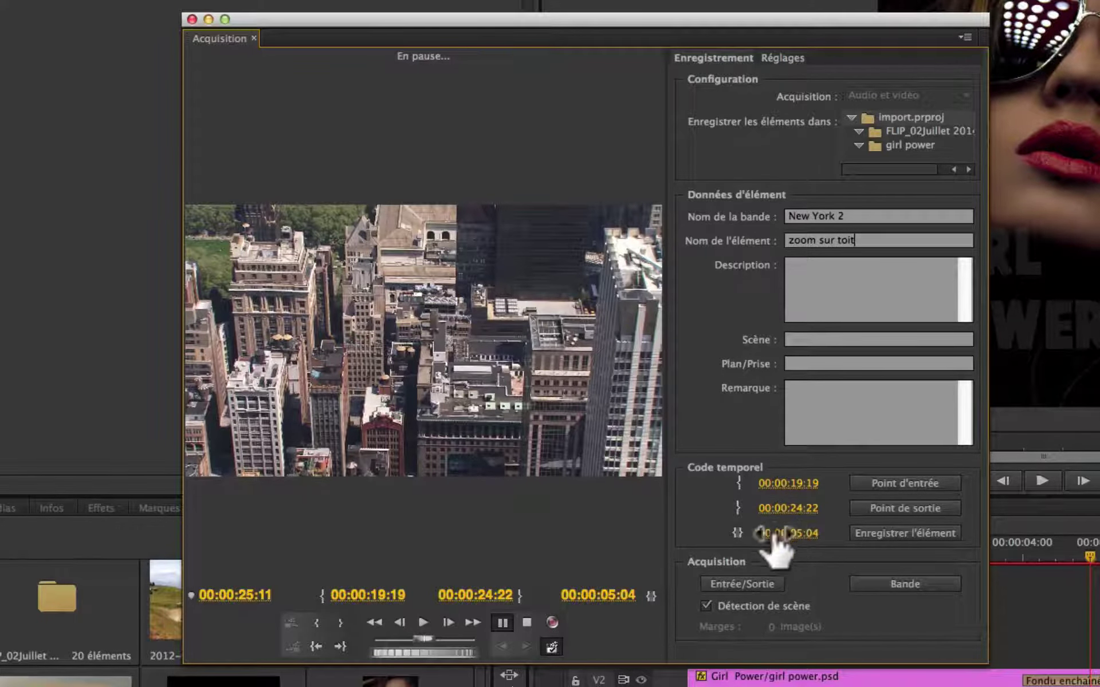
left_click(871, 533)
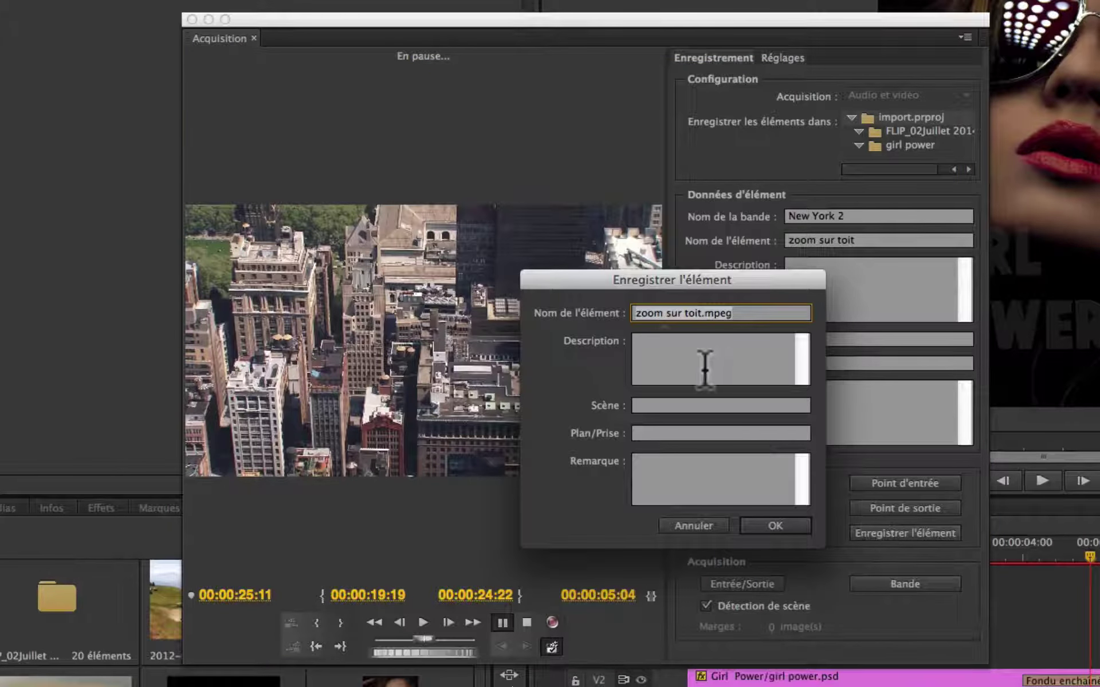
left_click(760, 522)
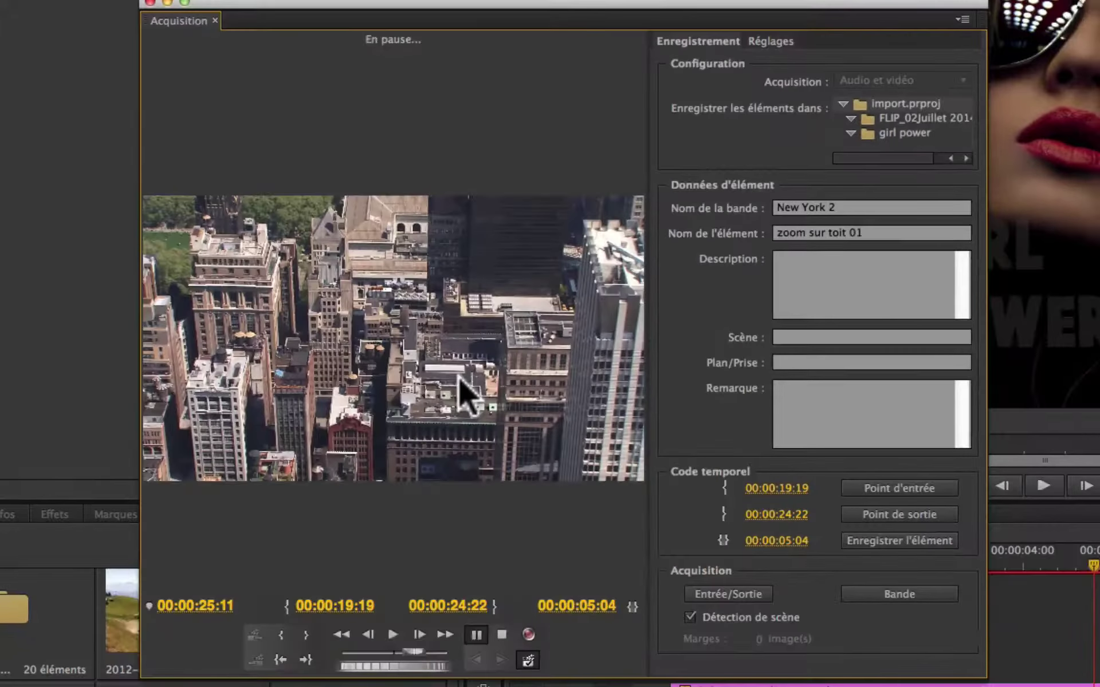
Step: Shuttle the tape and mark a 3:20 clip from 00:00:30:21 to 00:00:34:15
key("space")
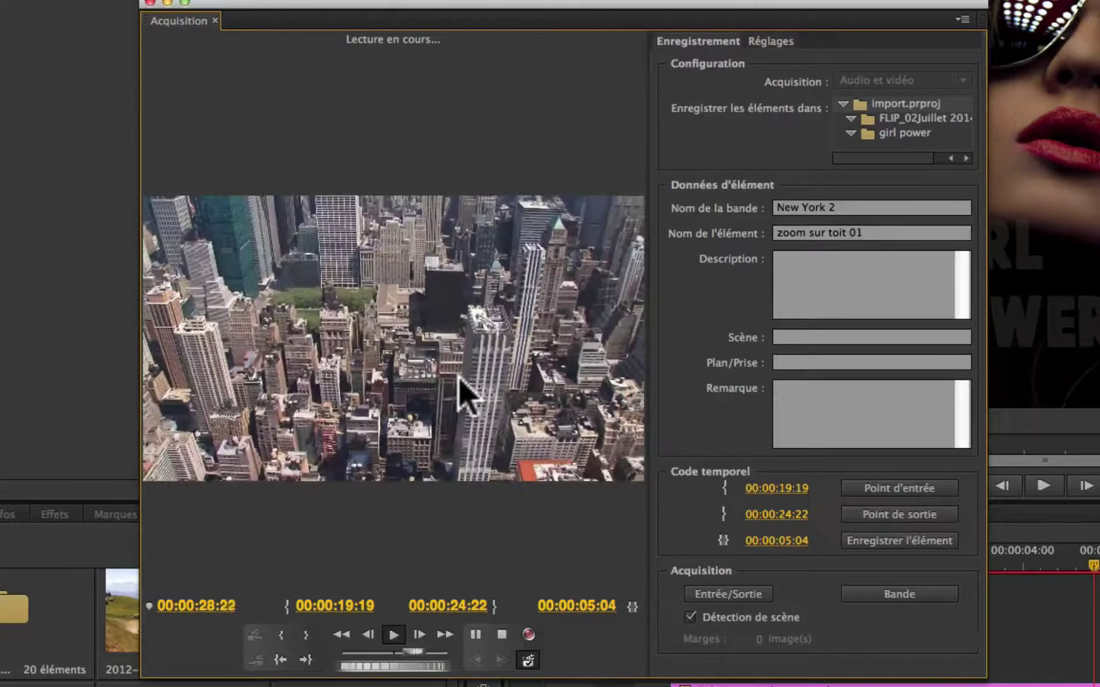
key("p")
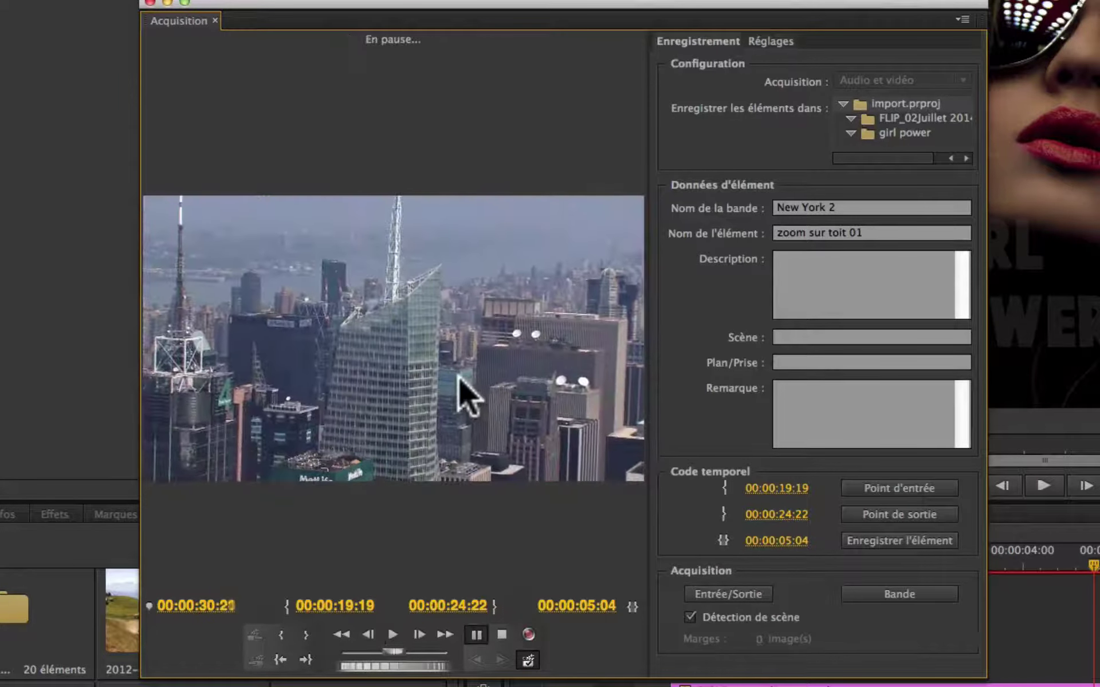
key("space")
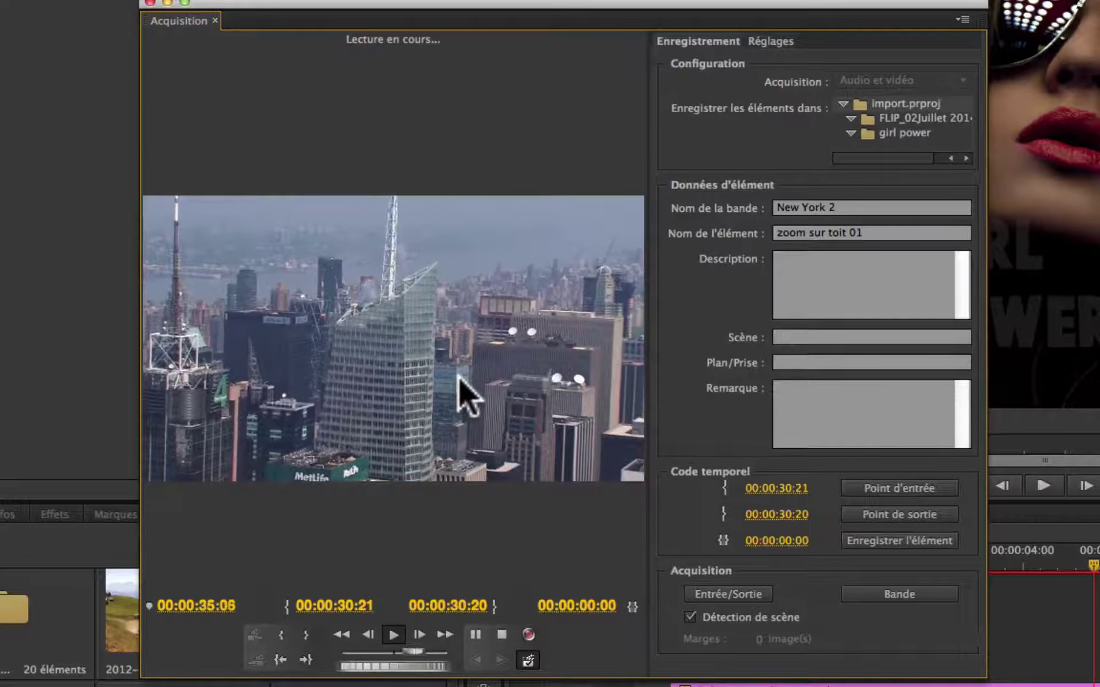
key("p")
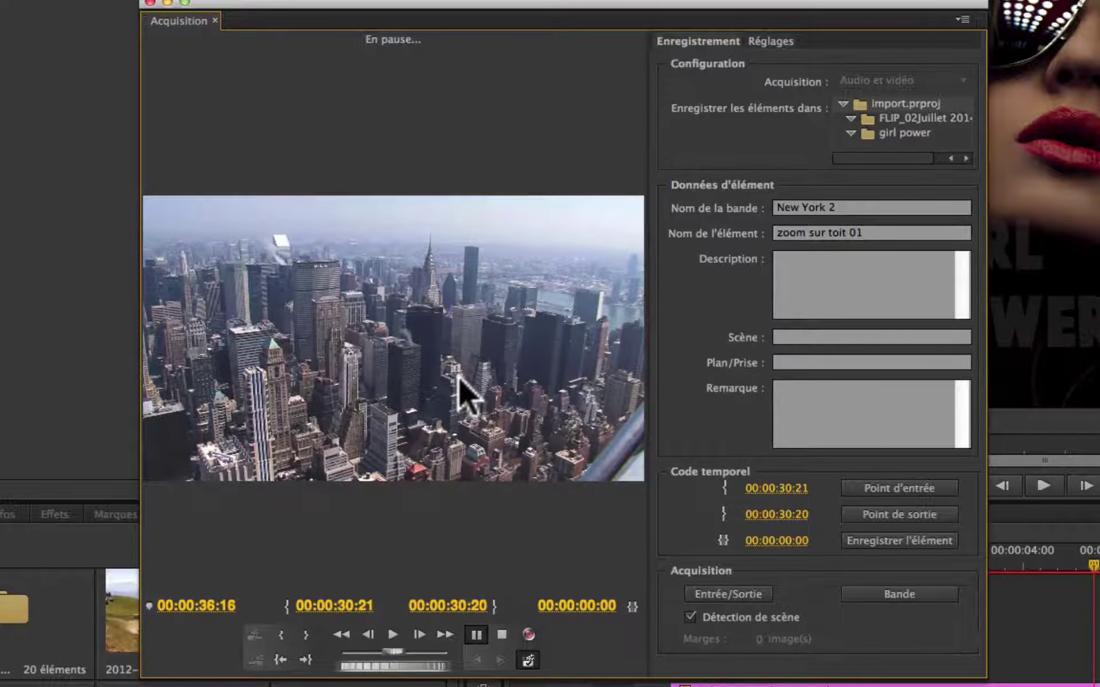
key("j")
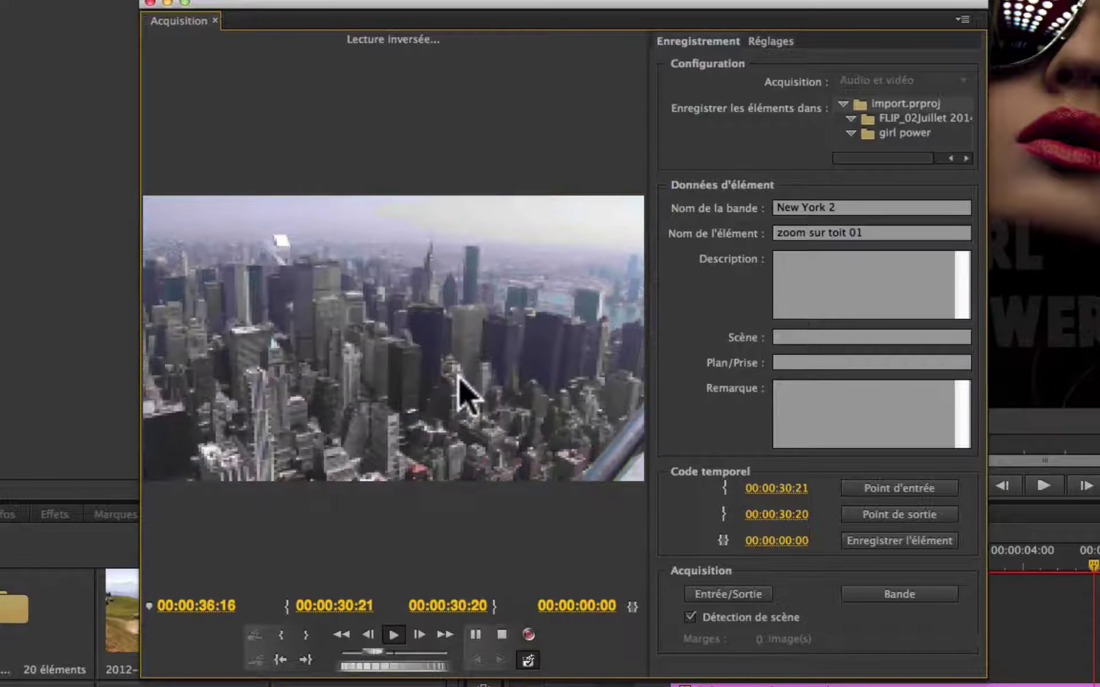
key("p")
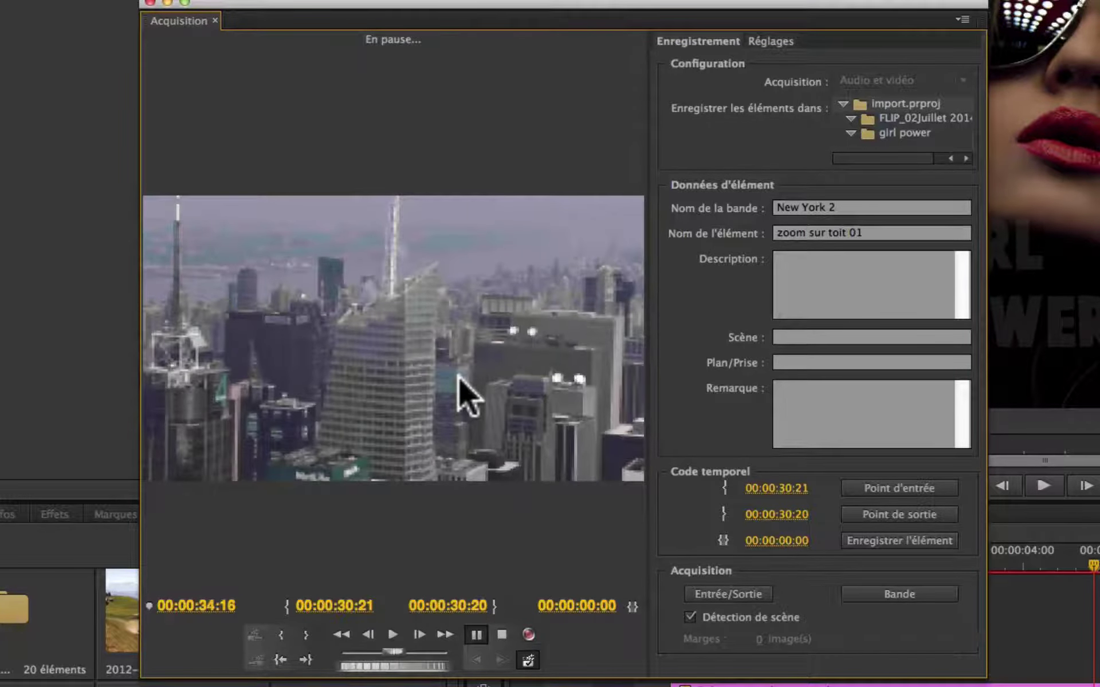
key("o")
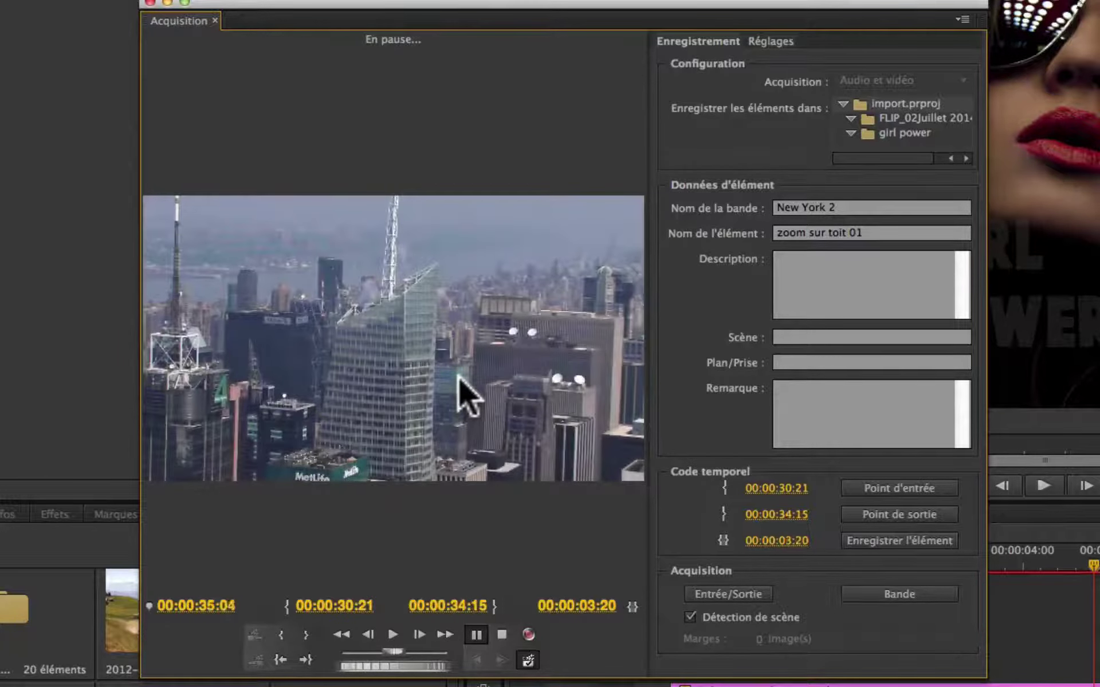
Step: Log the 3:20 clip as 'immeuble antenne' and close the capture window
left_click(873, 231)
left_click(726, 239)
type("i")
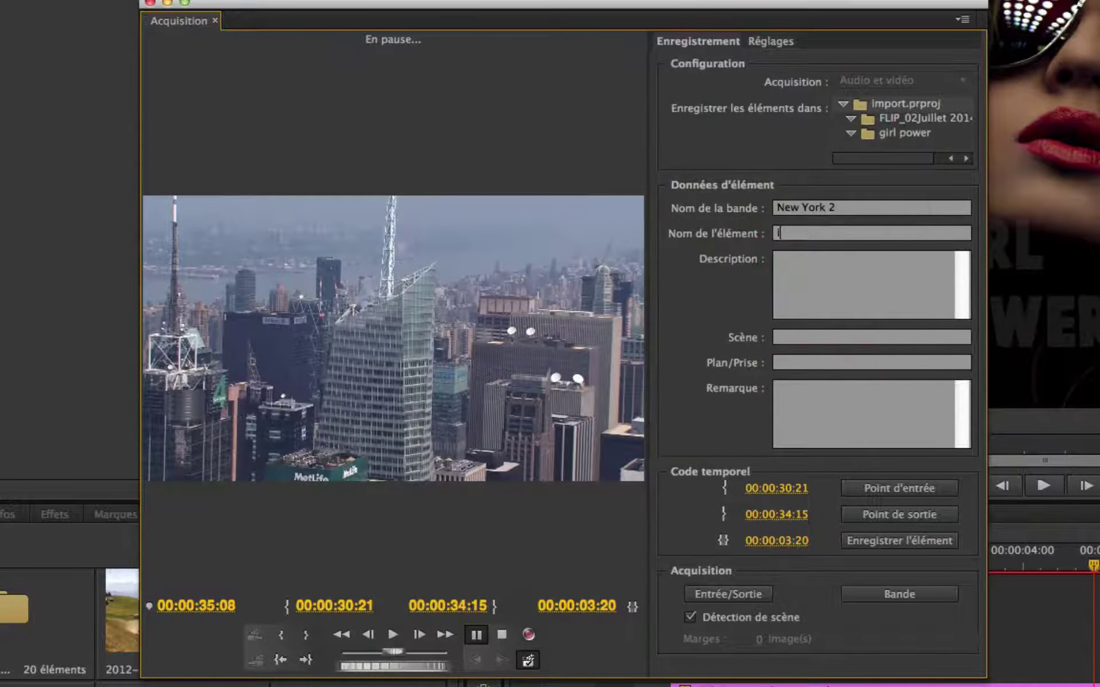
type("mmeuble antenne")
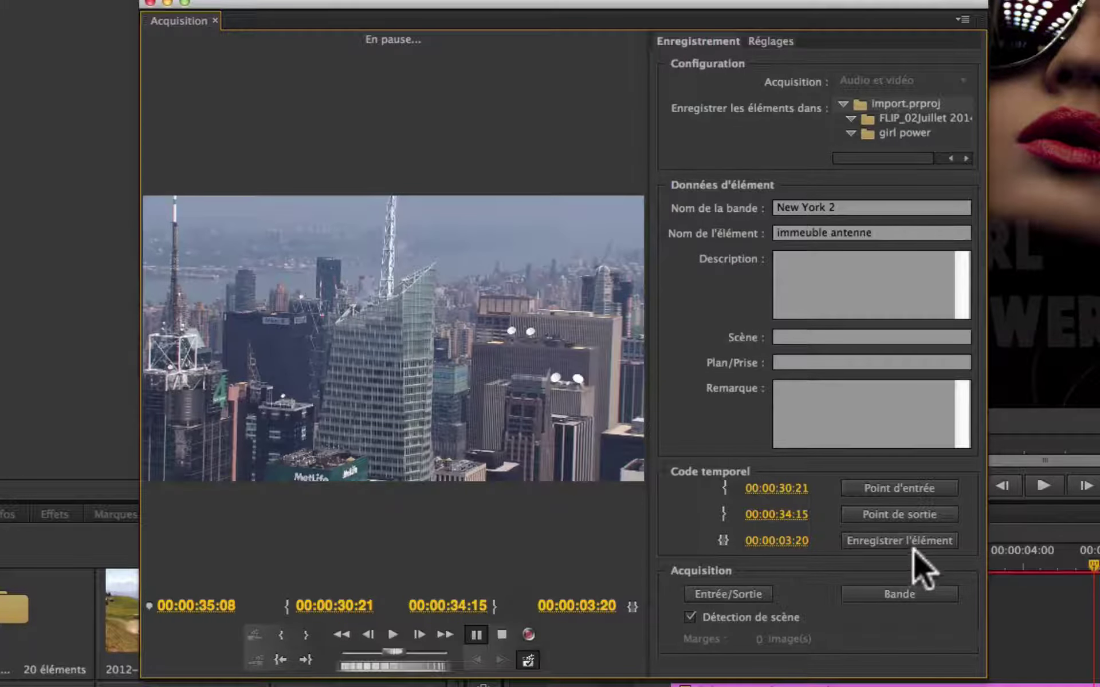
left_click(907, 542)
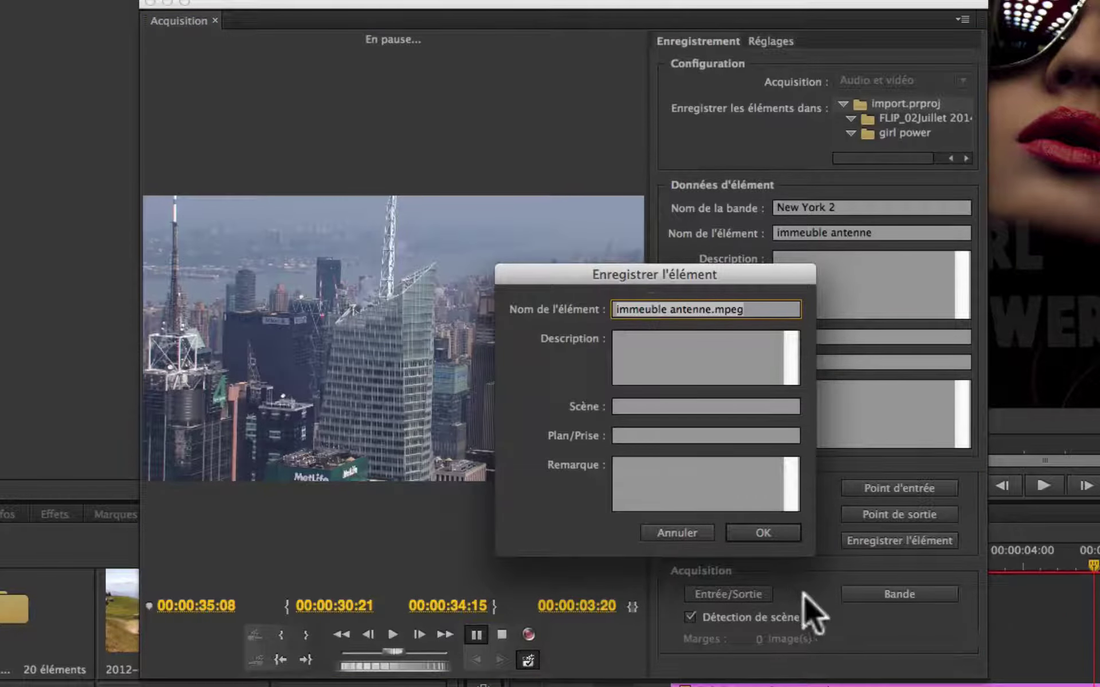
left_click(767, 534)
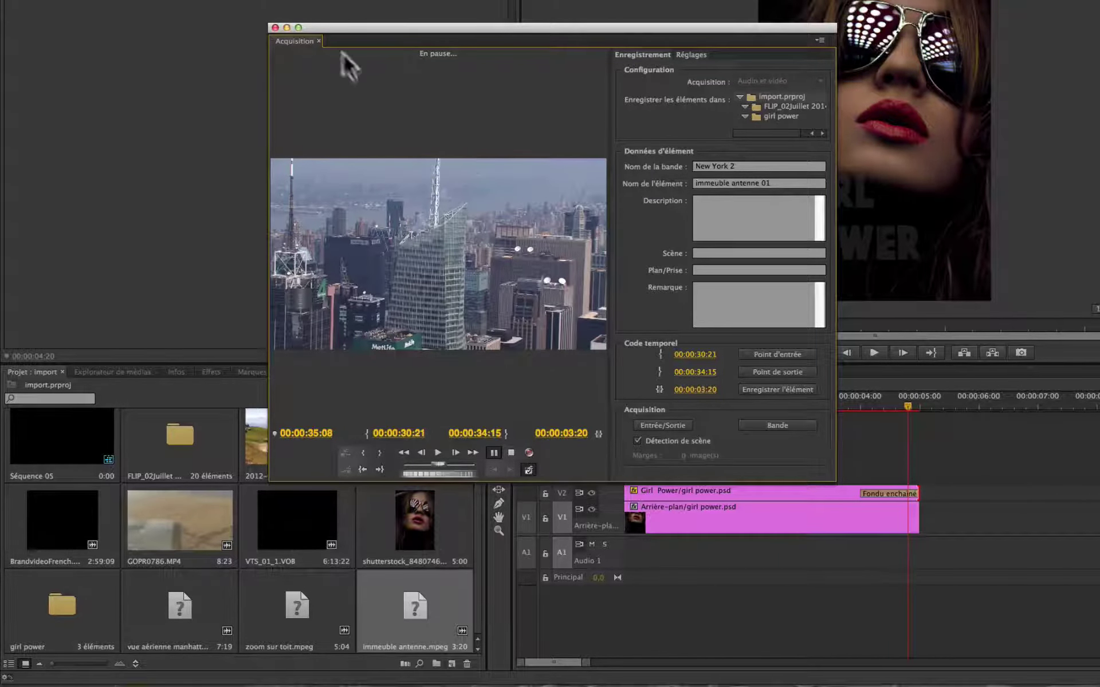
left_click(274, 27)
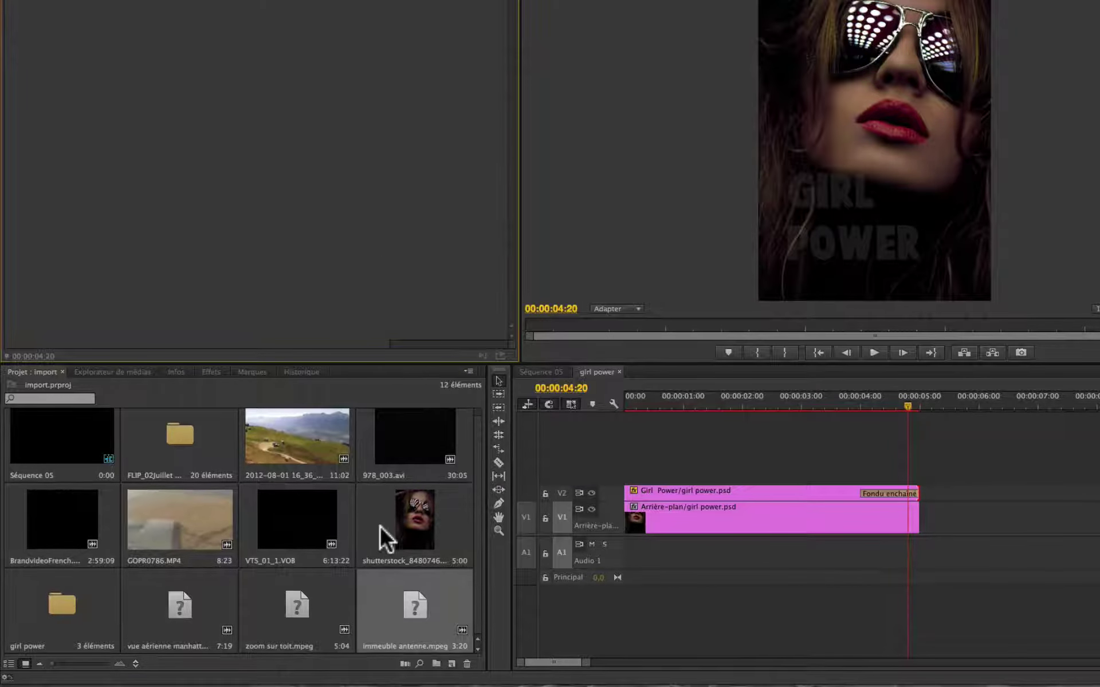
Step: Select the three offline clips, including zoom sur toit and aerial Manhattan, and start Batch Capture
left_click(331, 583, "shift")
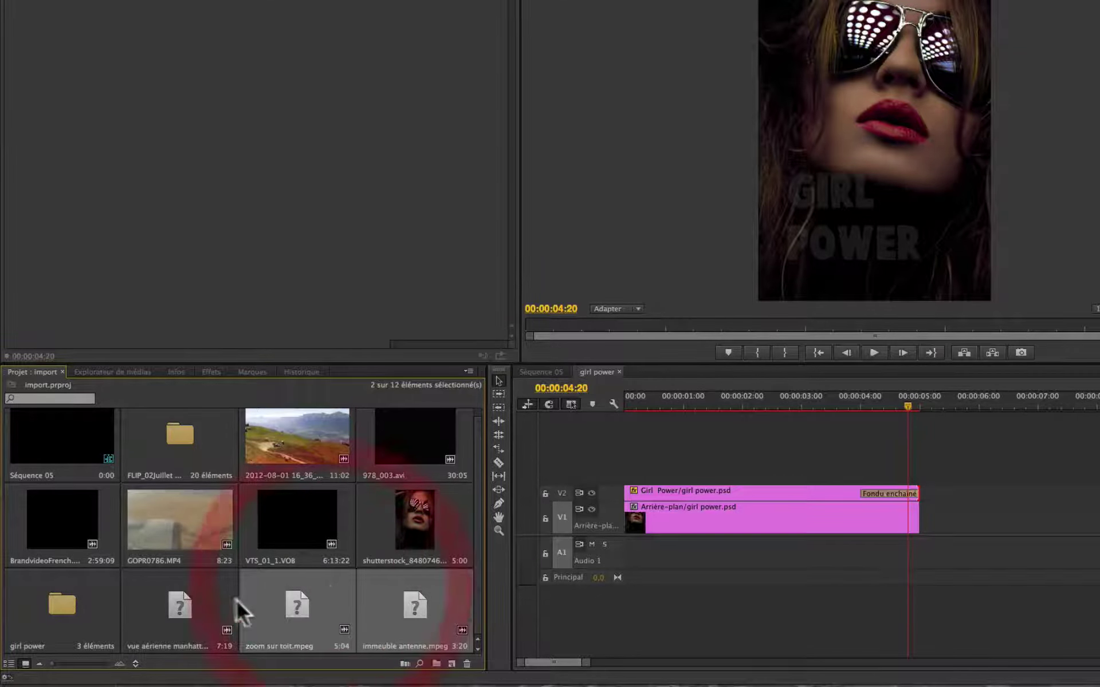
left_click(203, 579, "shift")
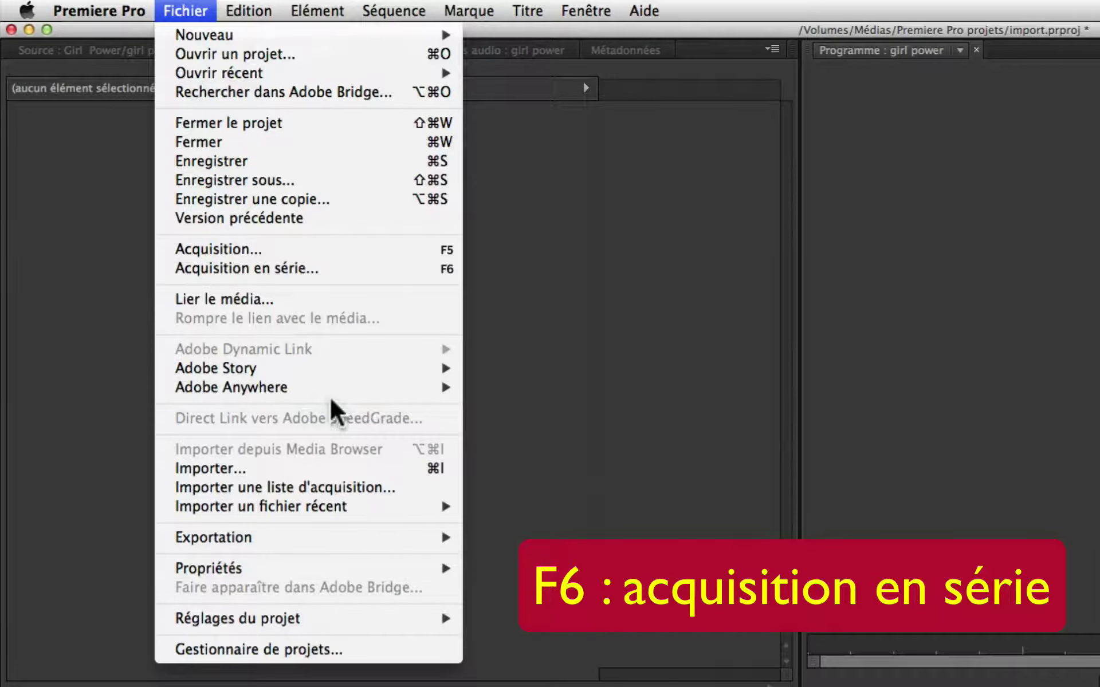
left_click(279, 269)
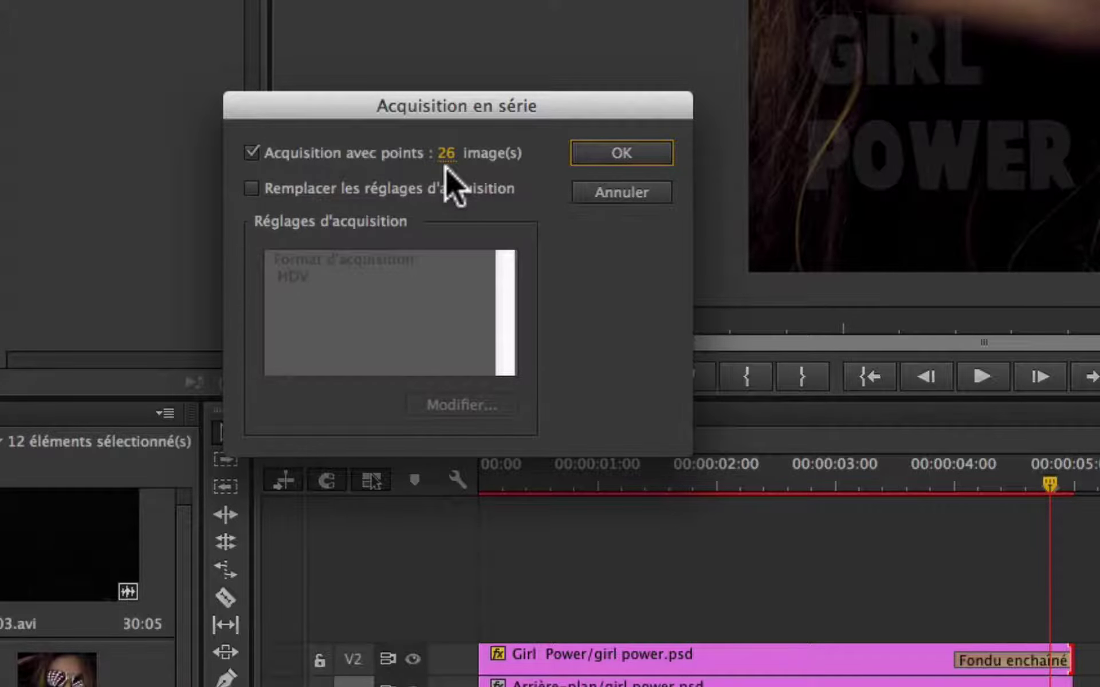
Step: Set capture handles to 18 frames, enable Override Capture Settings, and start the batch capture
left_click(251, 153)
left_click(249, 152)
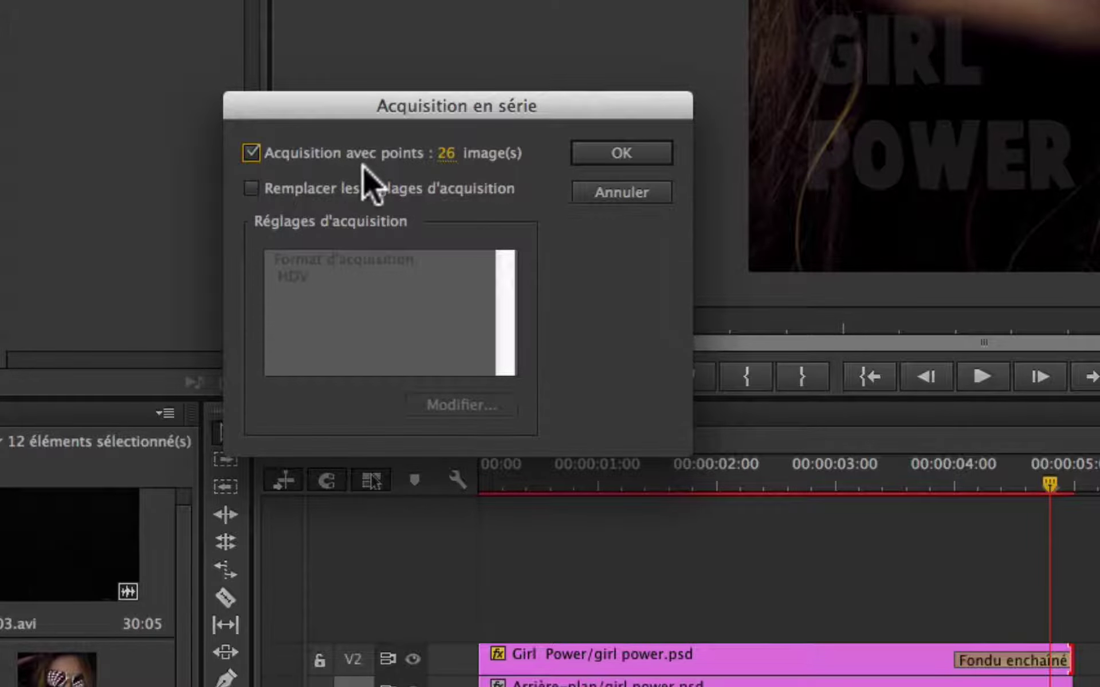
left_click_drag(444, 153, 428, 155)
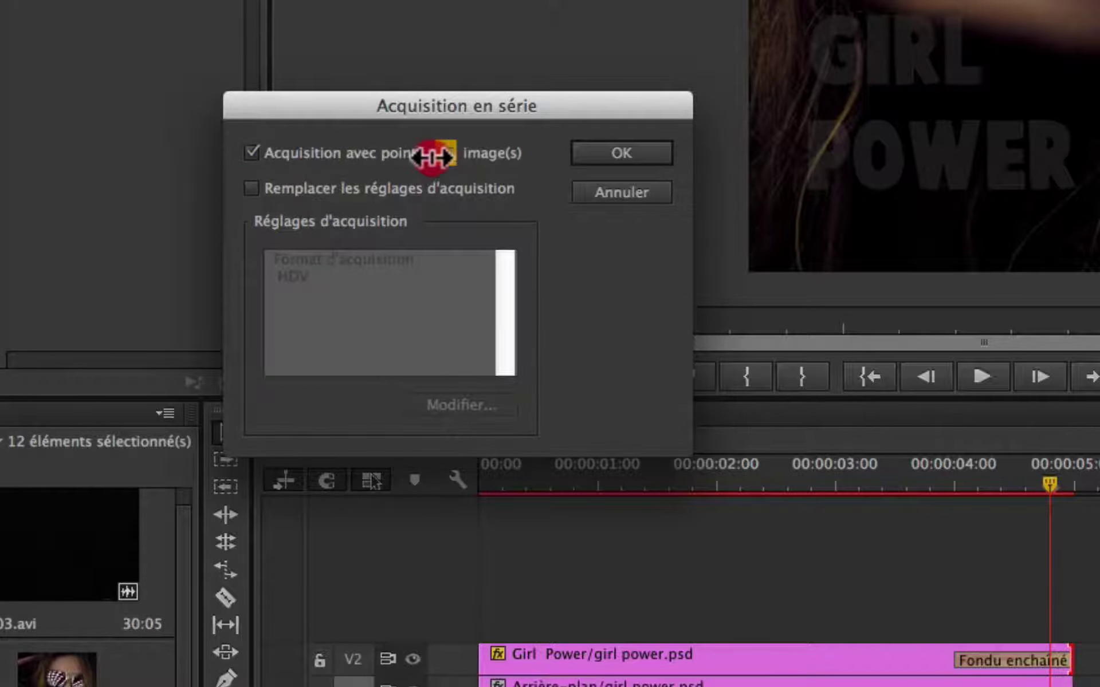
left_click_drag(428, 156, 430, 154)
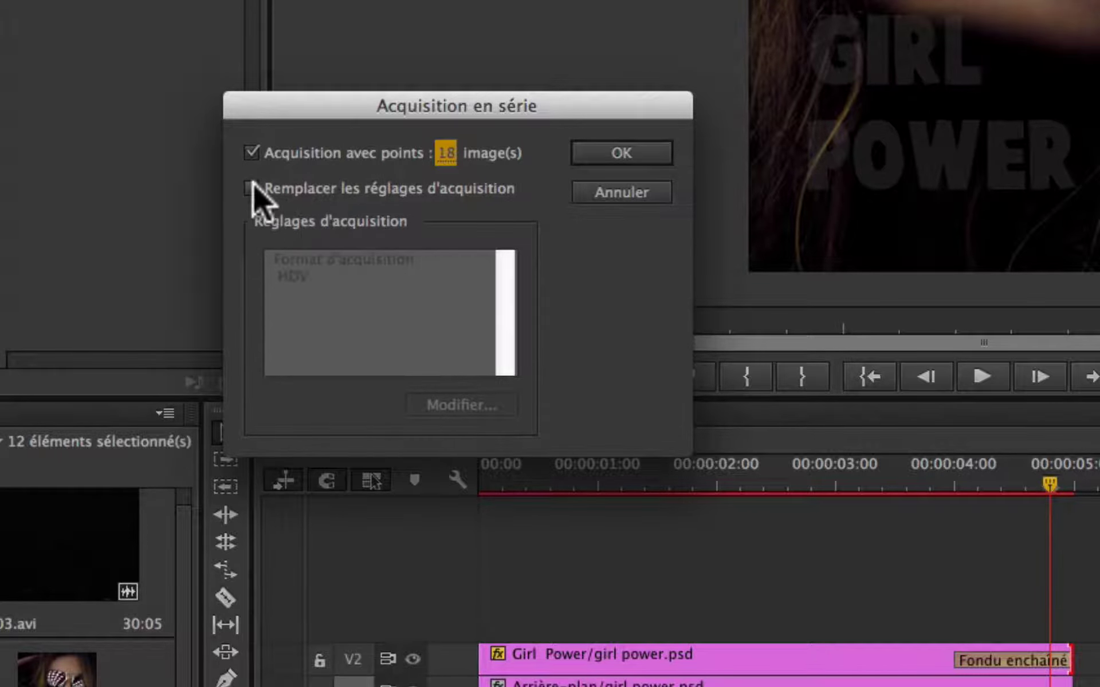
left_click(252, 189)
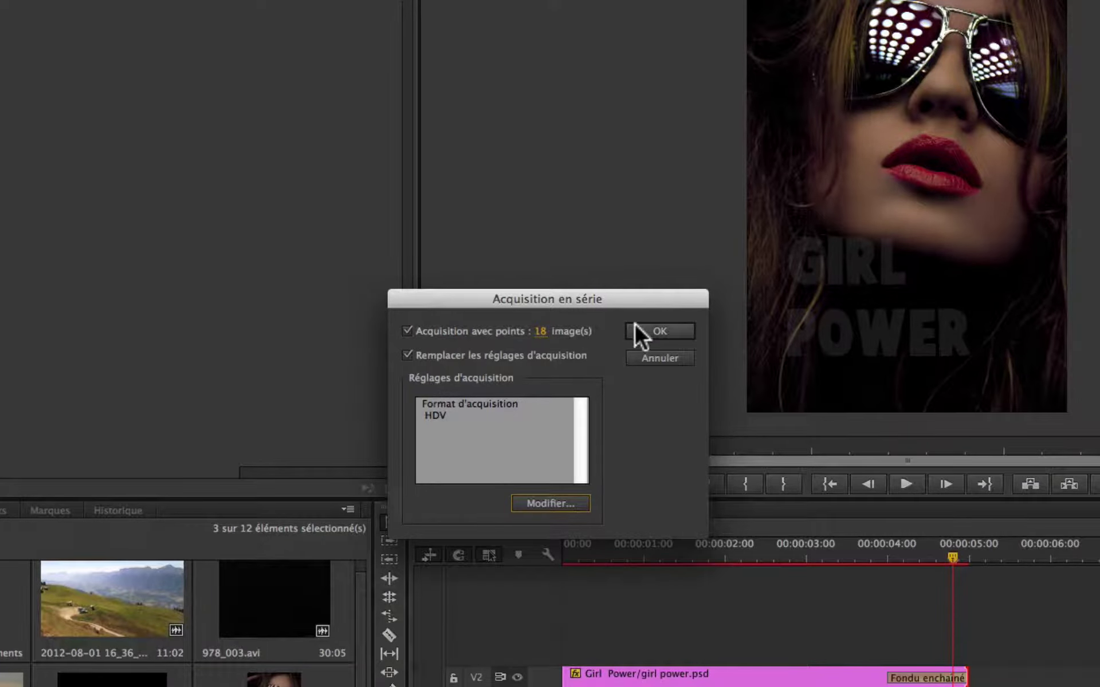
left_click(628, 182)
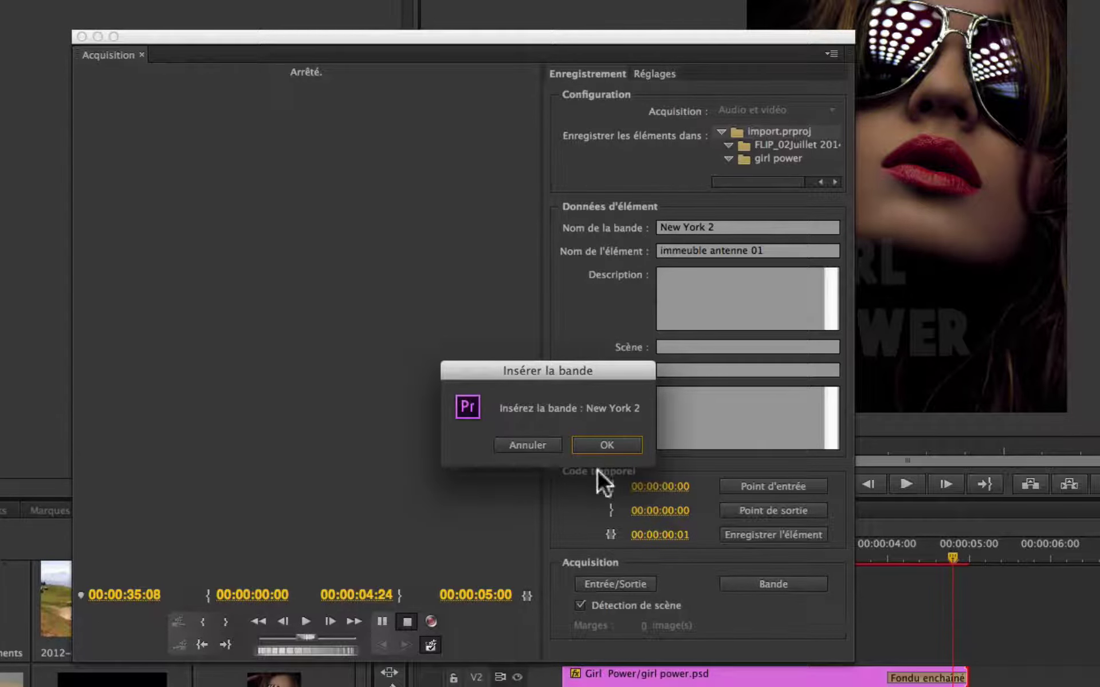
Step: Confirm tape New York 2 is inserted and dismiss the finished batch capture
left_click(603, 439)
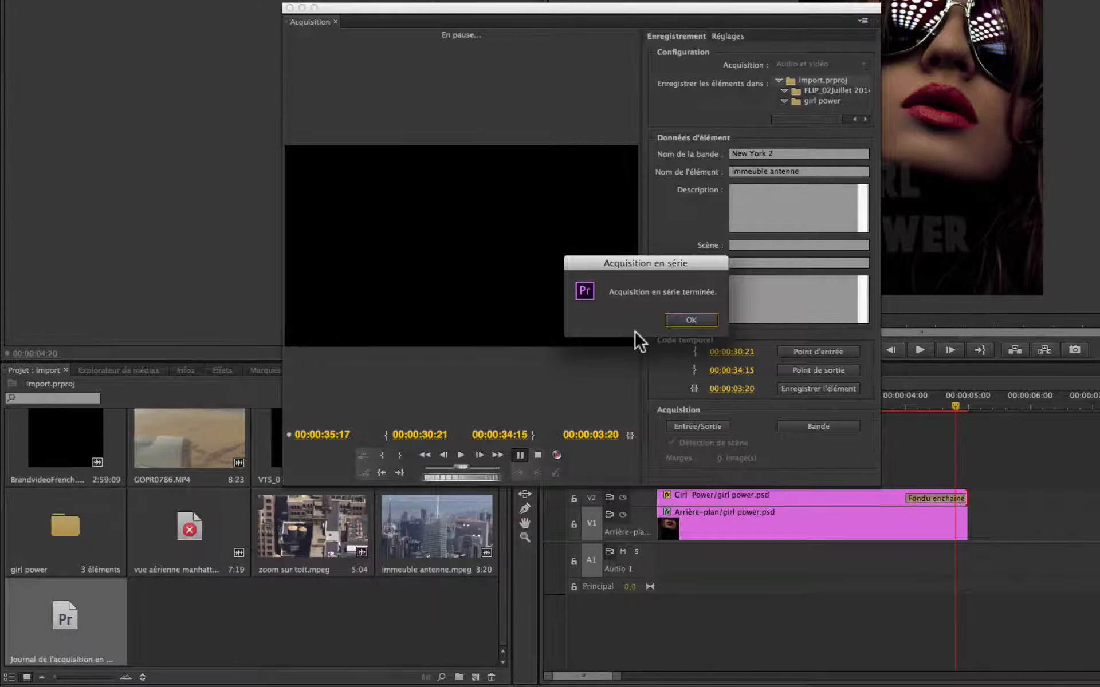
left_click(683, 317)
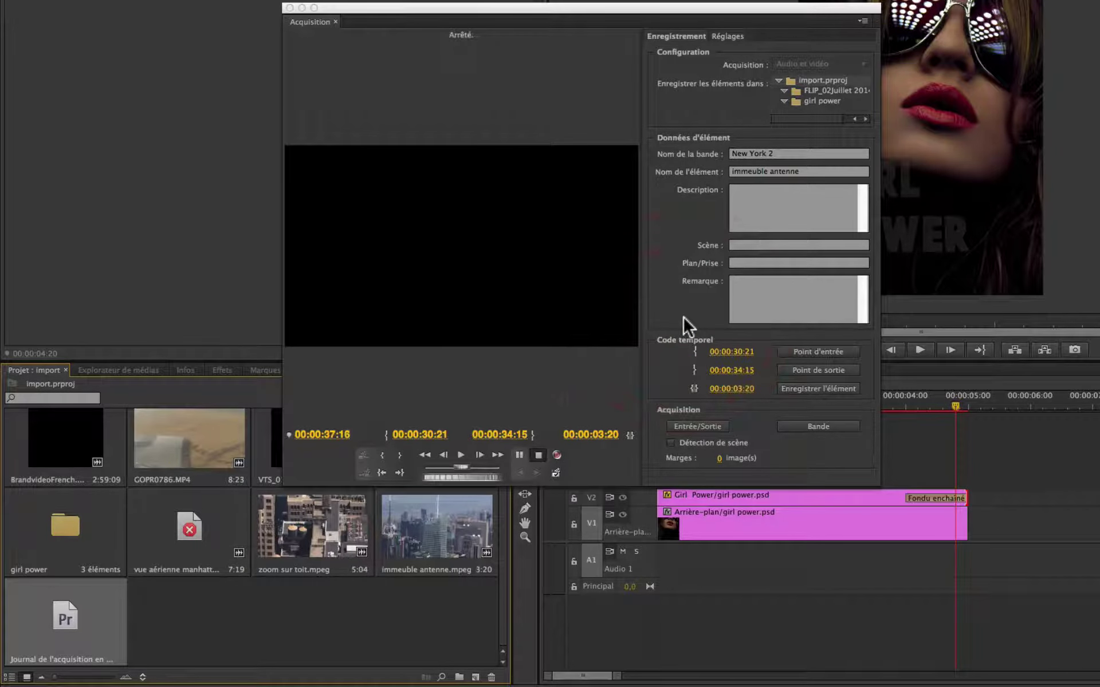
Step: Read the capture log and delete the failed aerial Manhattan clip from the bin
double_click(65, 620)
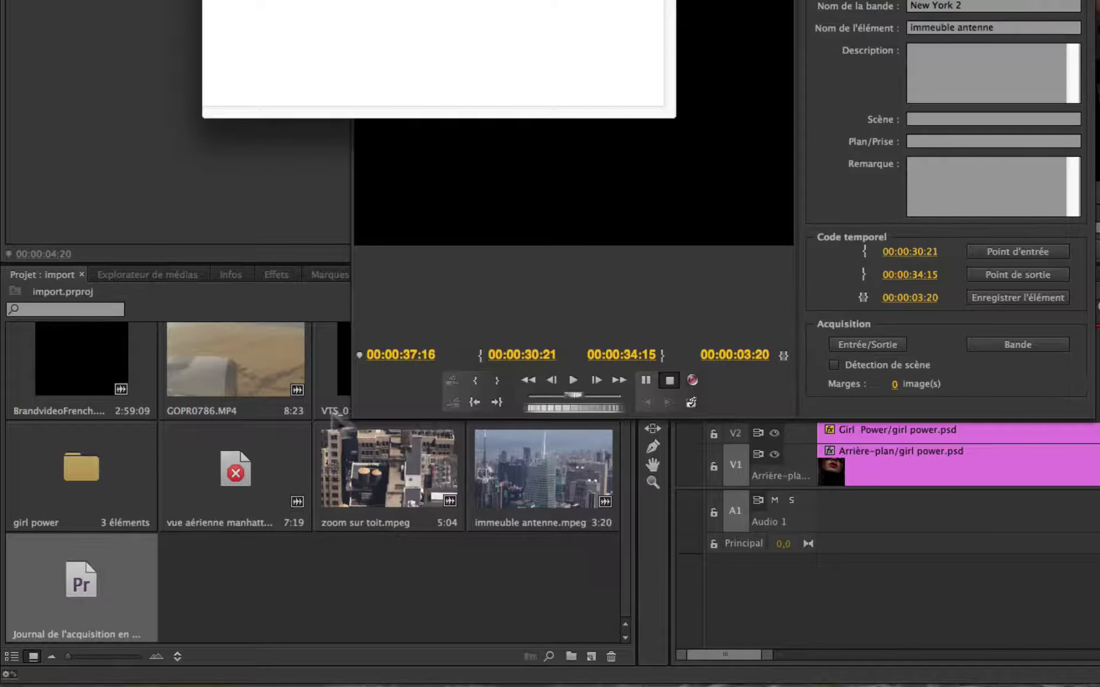
right_click(221, 487)
left_click(244, 98)
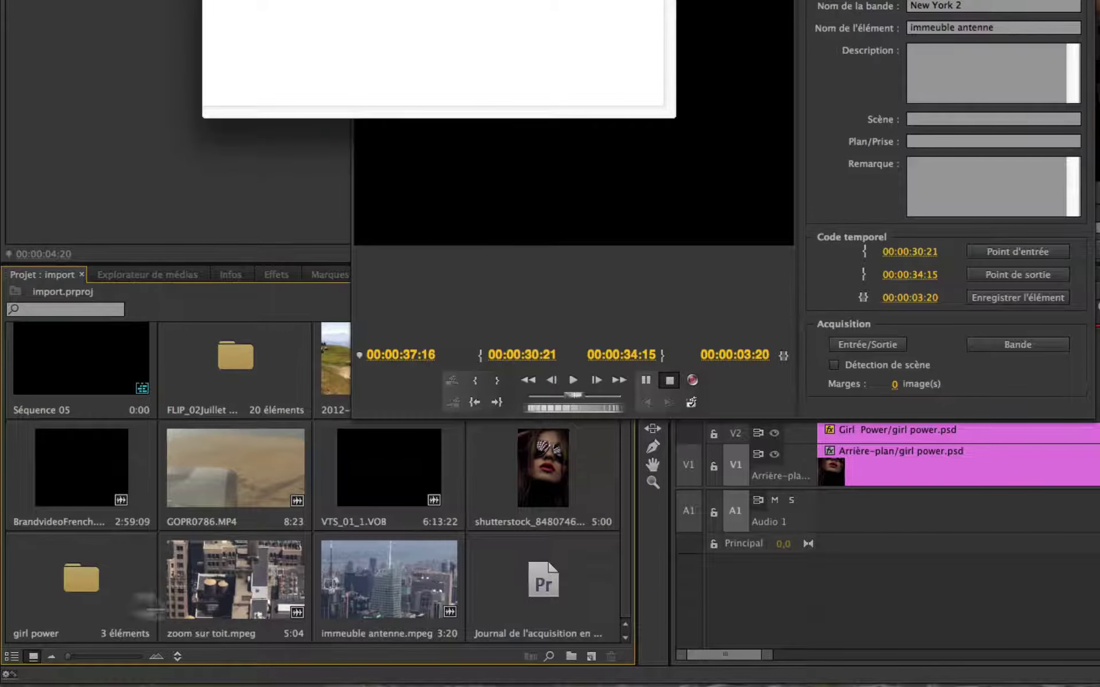
Step: Delete the capture log item from the bin and close the capture window
left_click(546, 589)
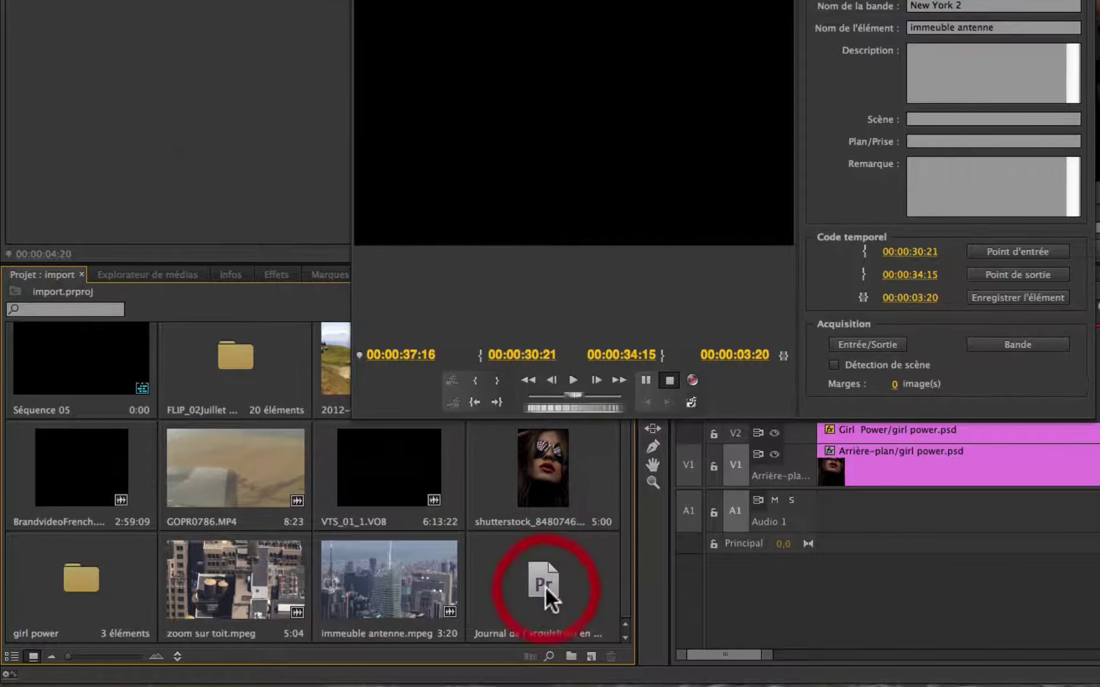
right_click(534, 575)
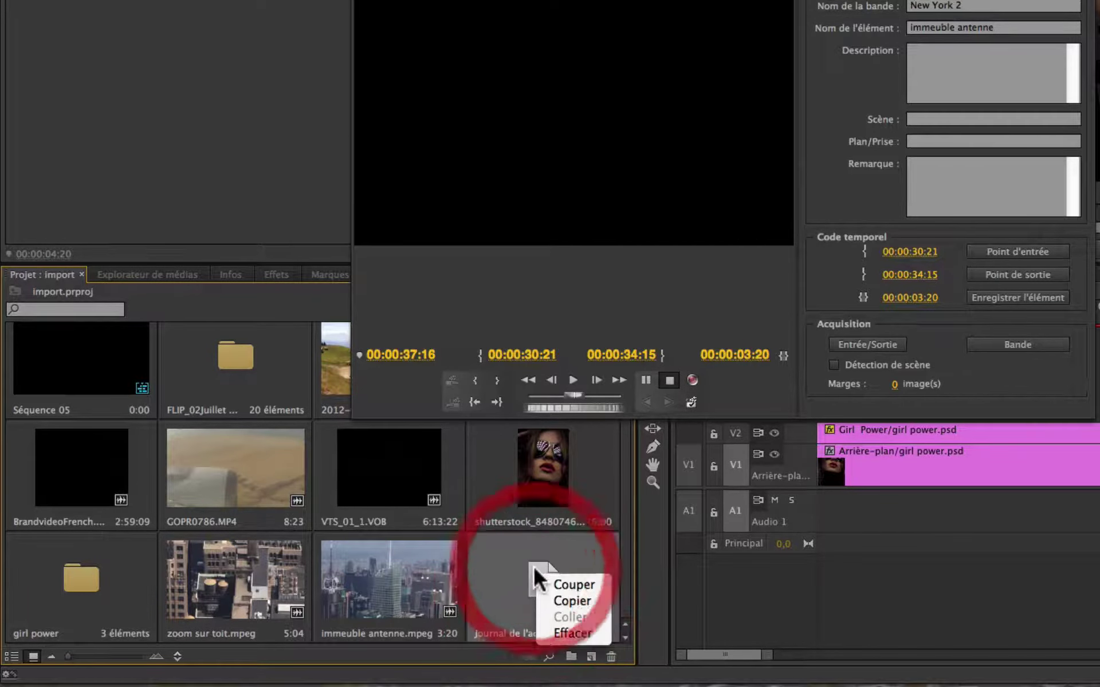
left_click(567, 633)
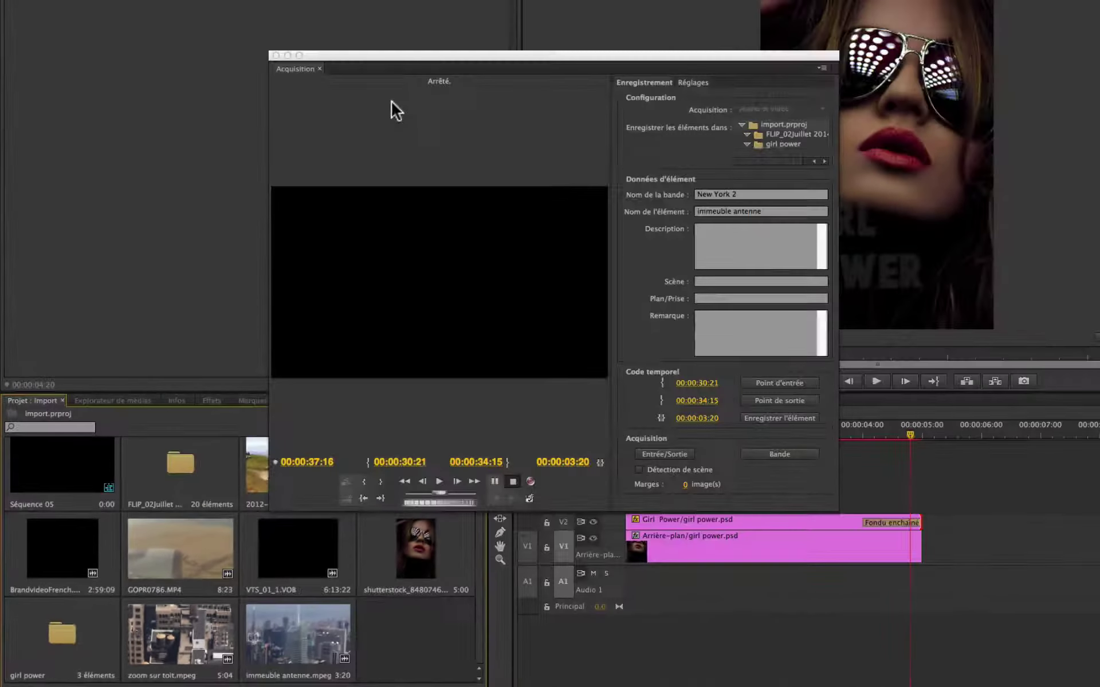
mouse_move(532, 57)
left_mouse_down()
mouse_move(538, 66)
mouse_move(624, 36)
left_mouse_up()
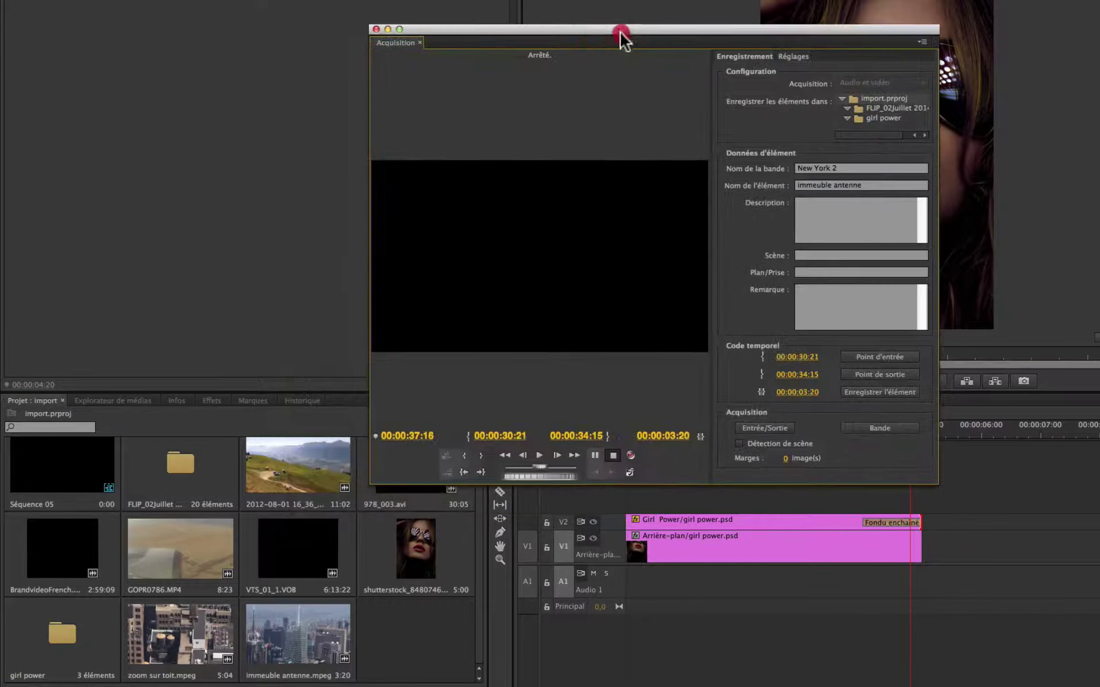
left_click(373, 29)
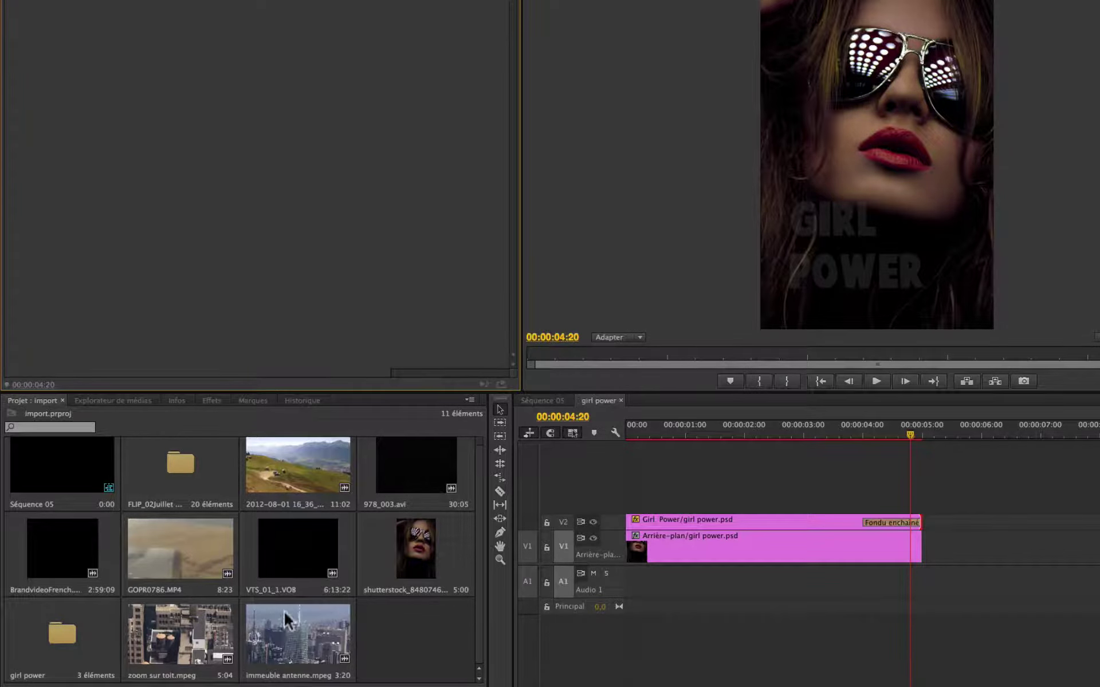
Step: Point the auto-save scratch disk to the MacPro volume in Project Settings and apply
left_click(269, 621)
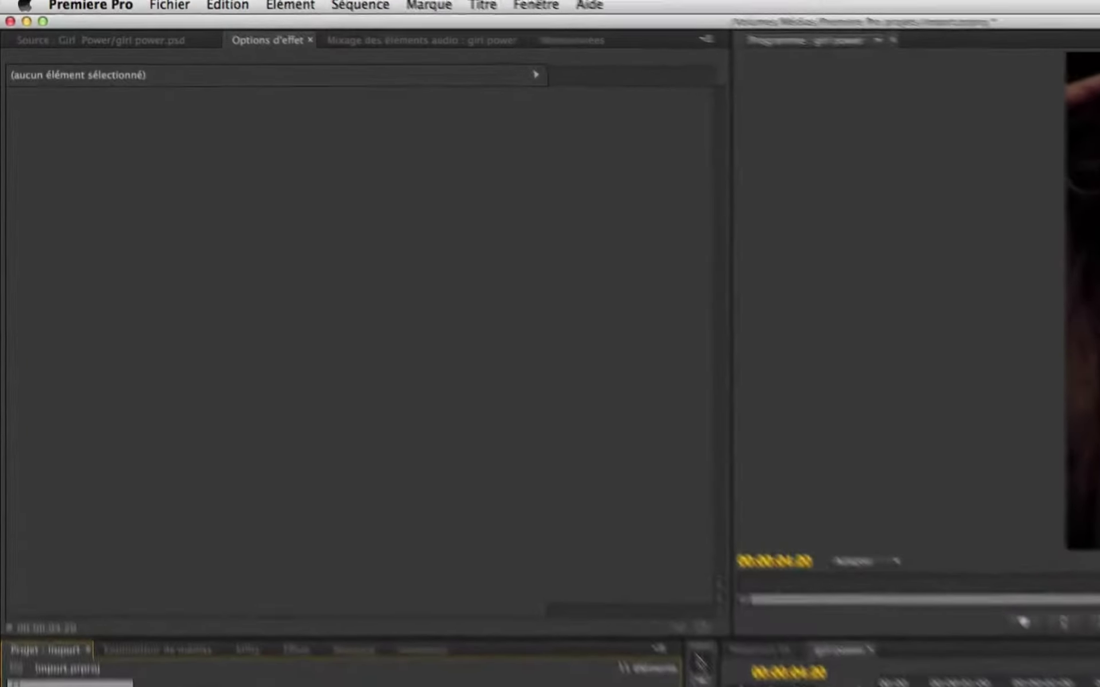
left_click(178, 10)
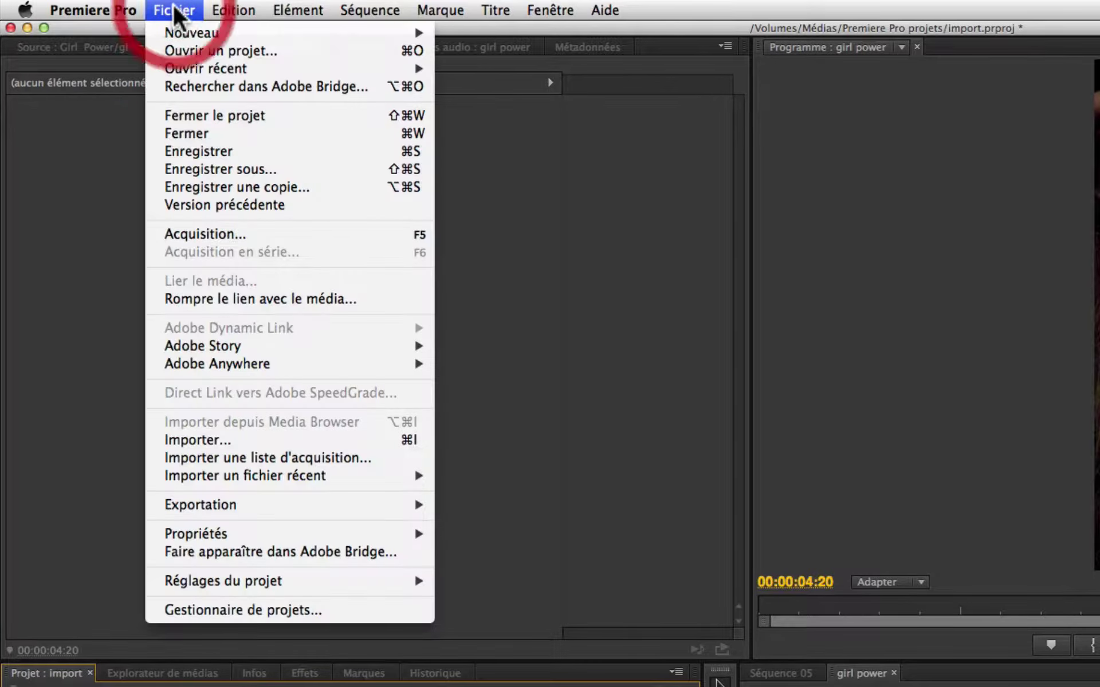
mouse_move(275, 581)
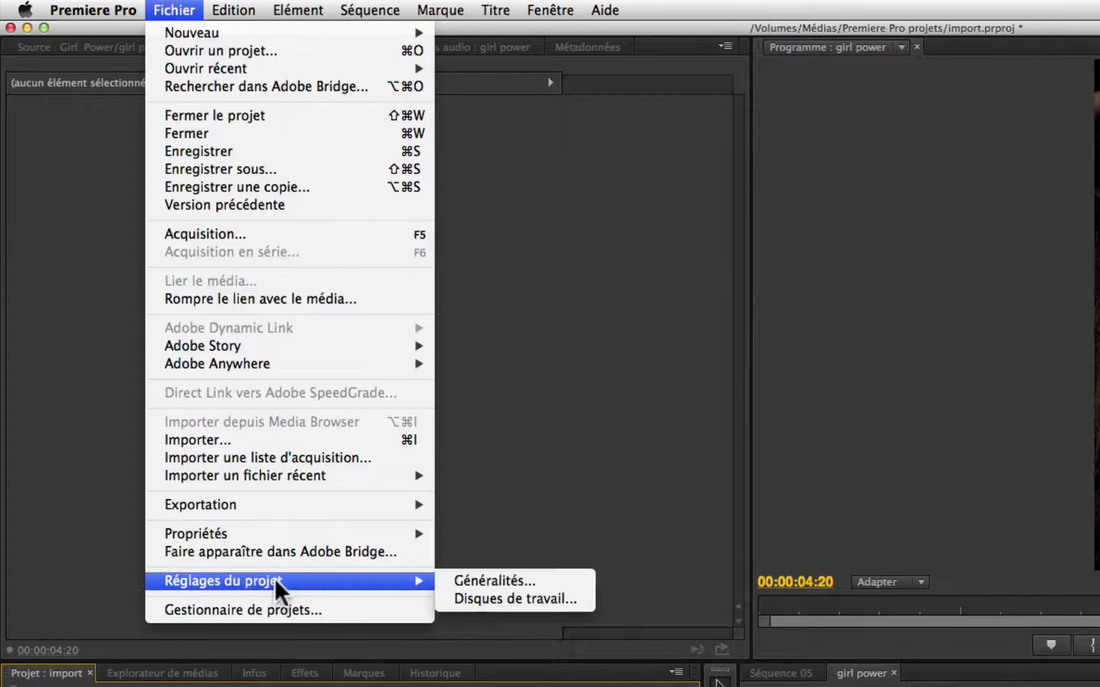
left_click(532, 600)
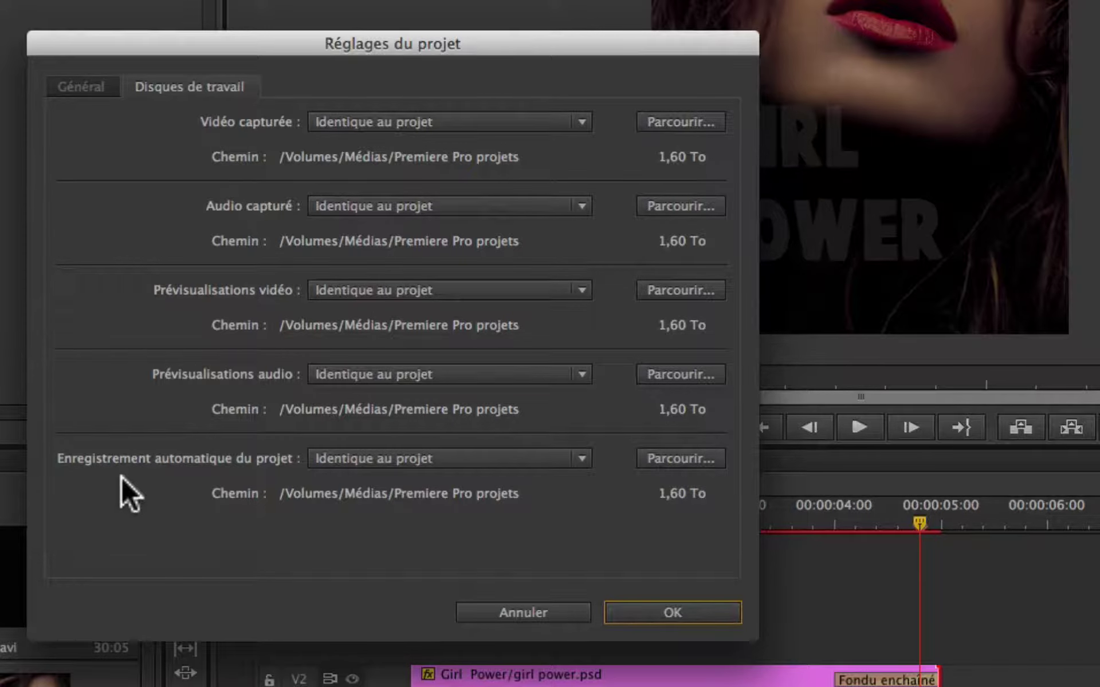
left_click(680, 459)
scroll(212, 446, "down", 5)
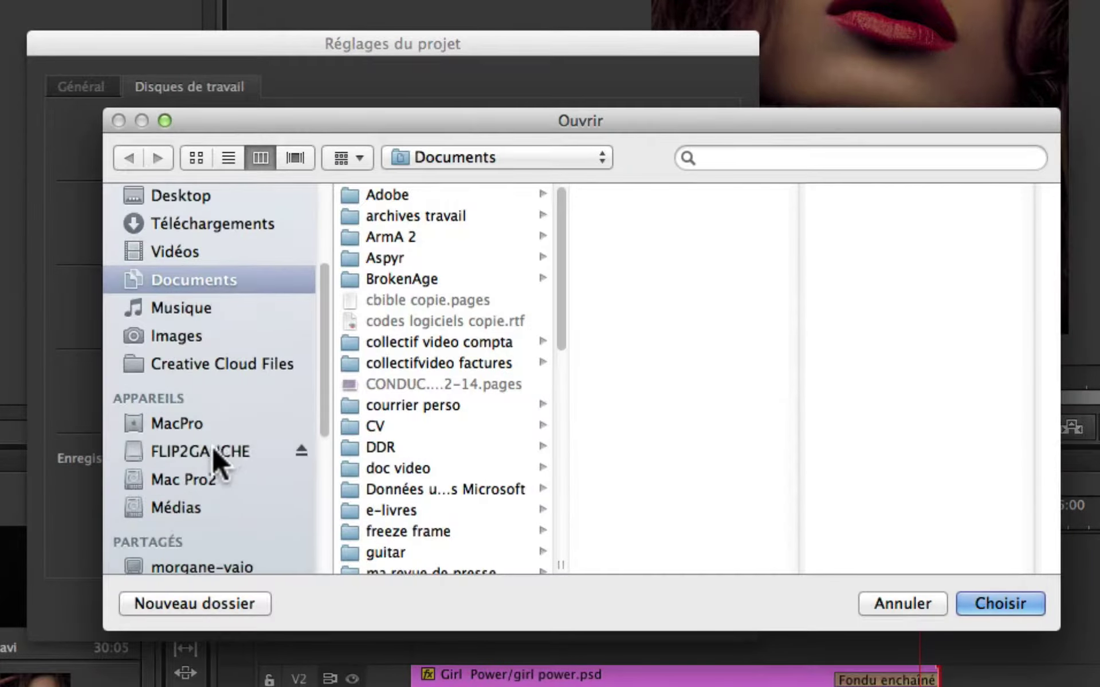
scroll(231, 448, "down", 5)
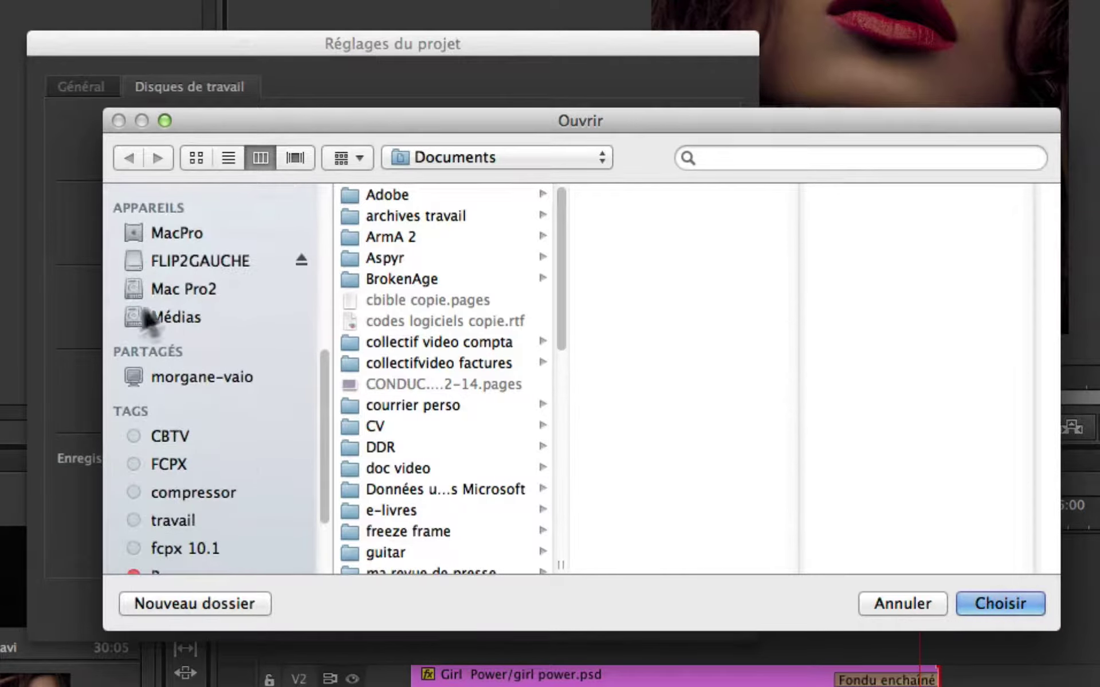
left_click(168, 231)
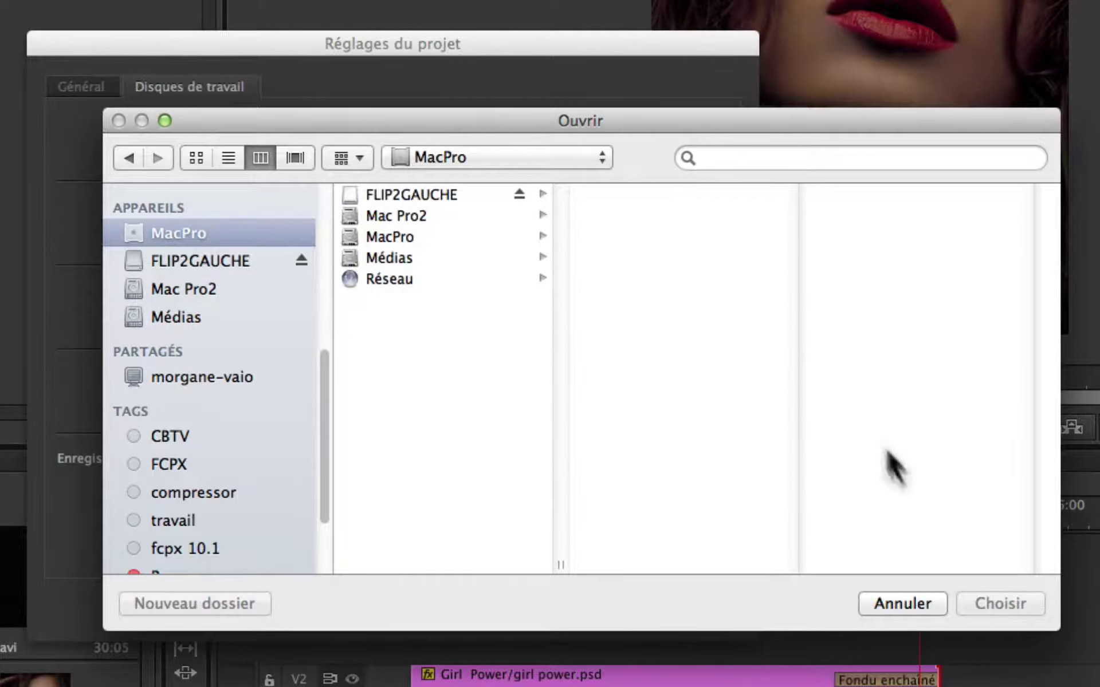
left_click(451, 237)
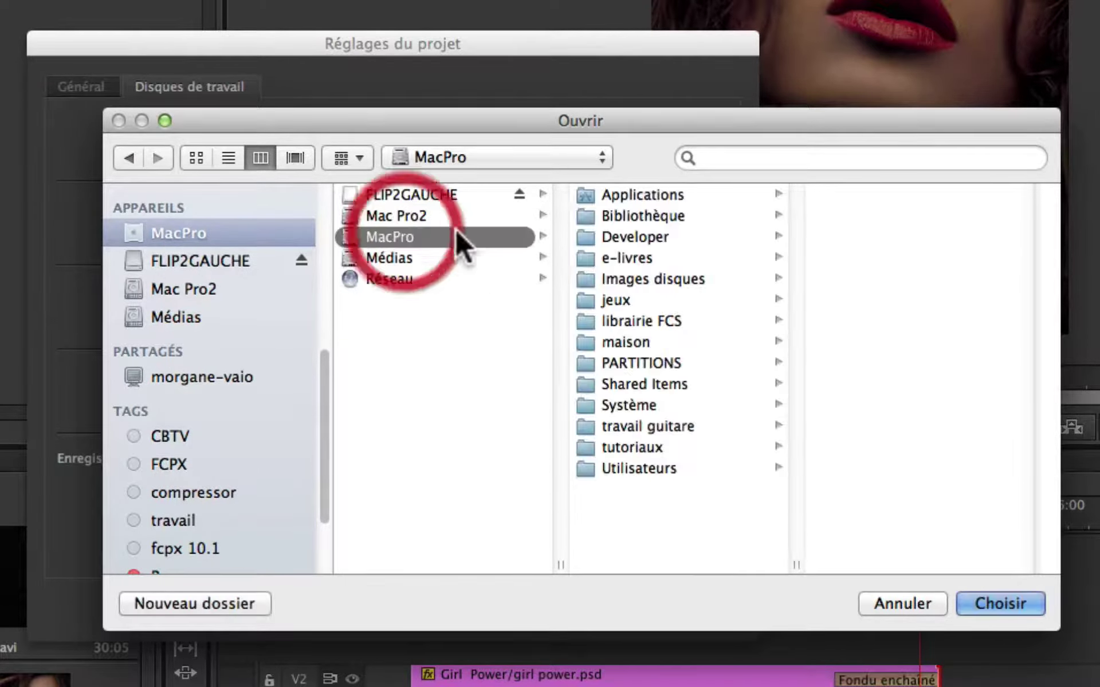
left_click(1019, 605)
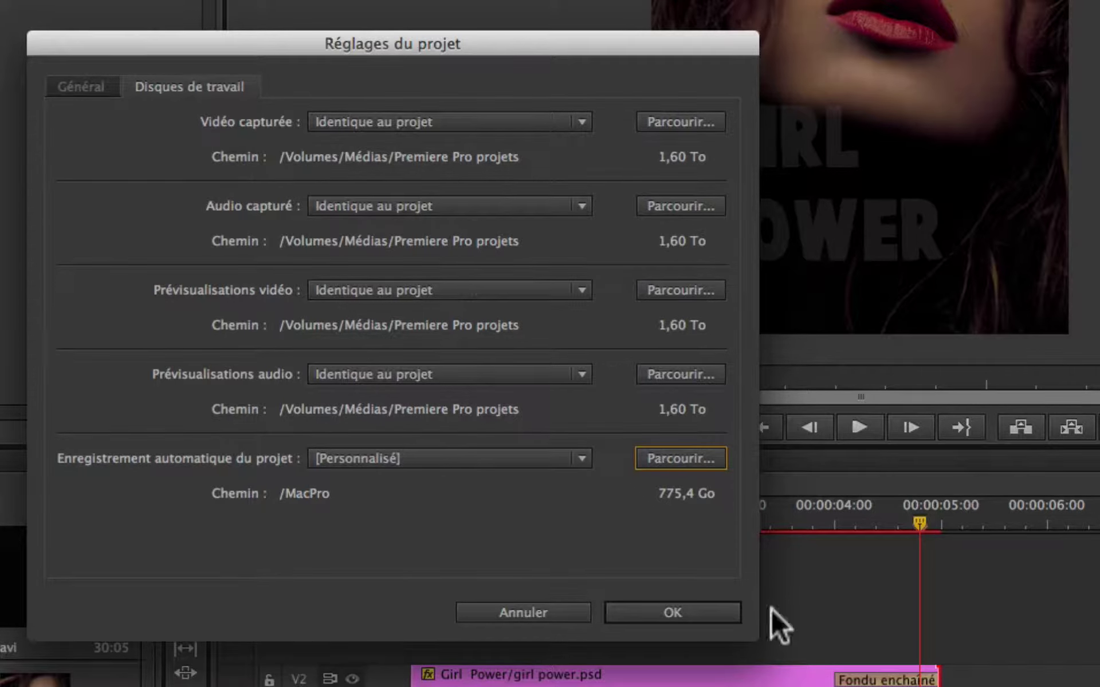
left_click(680, 611)
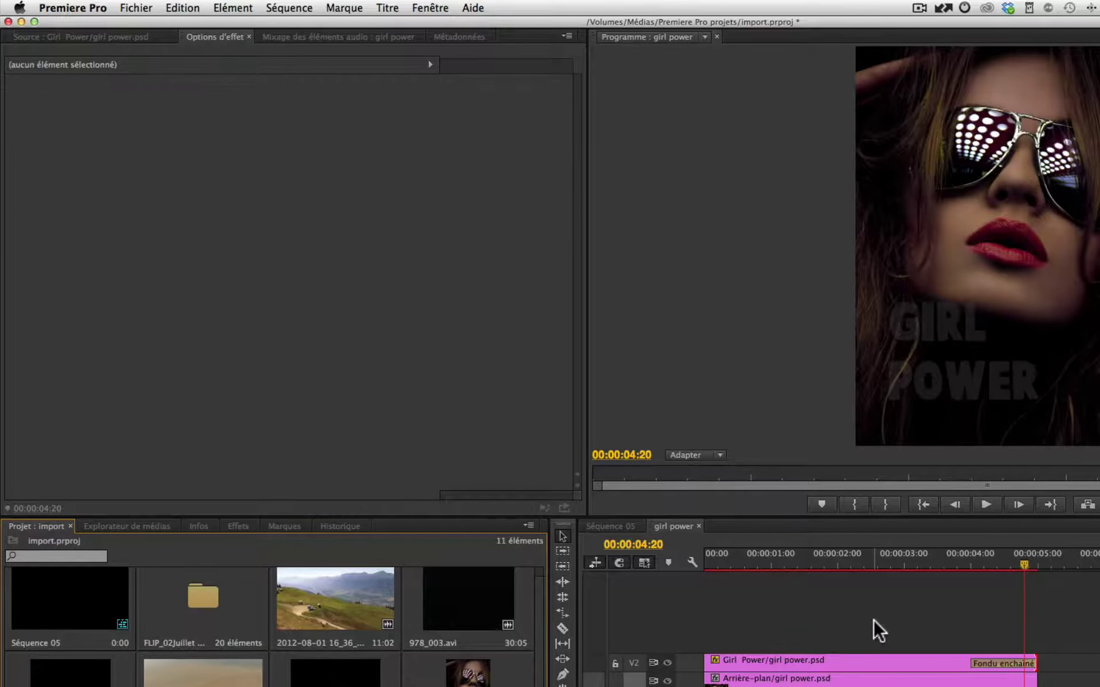
Step: Reopen the Acquisition window from the File menu and play tape New York 2
left_click(133, 8)
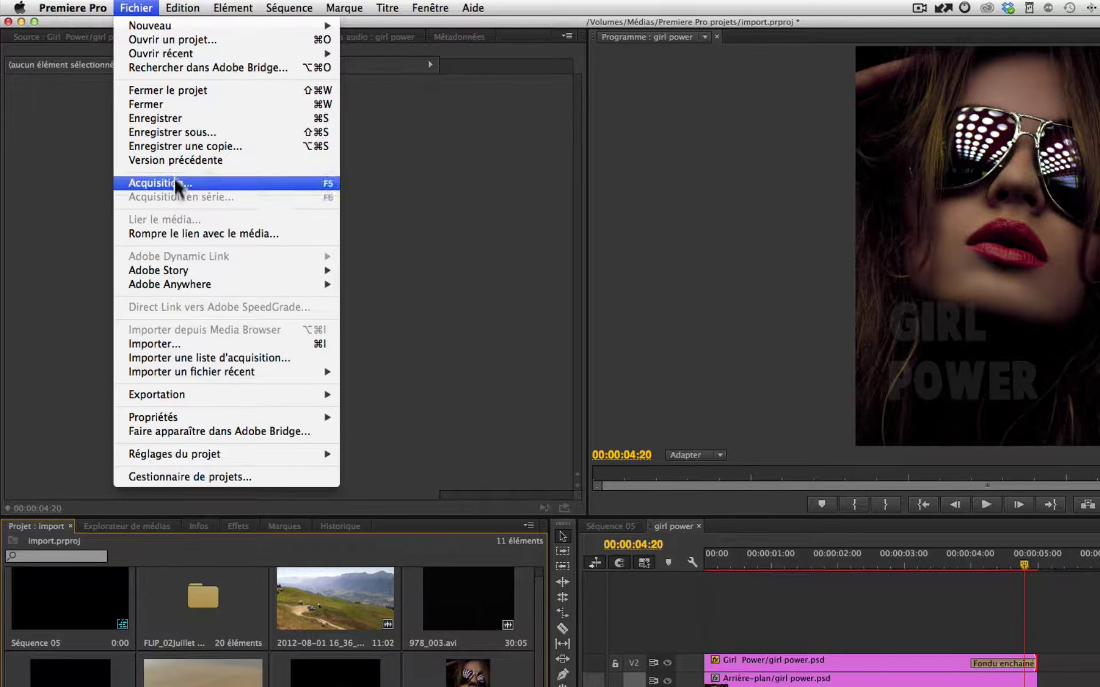
left_click(291, 182)
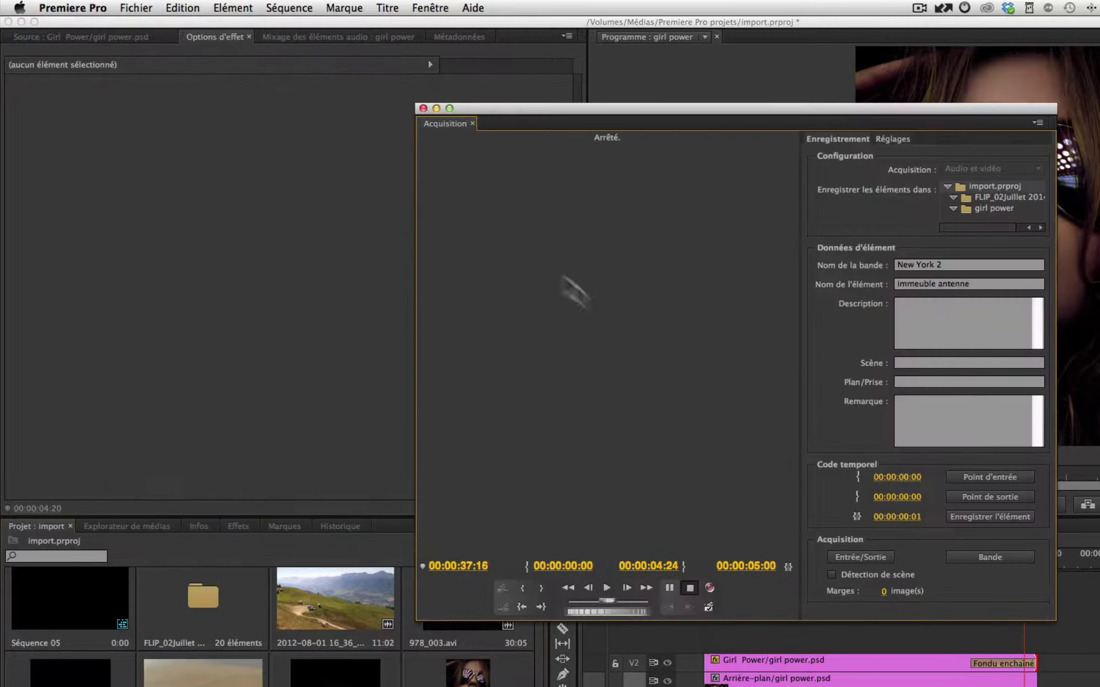
left_click(609, 588)
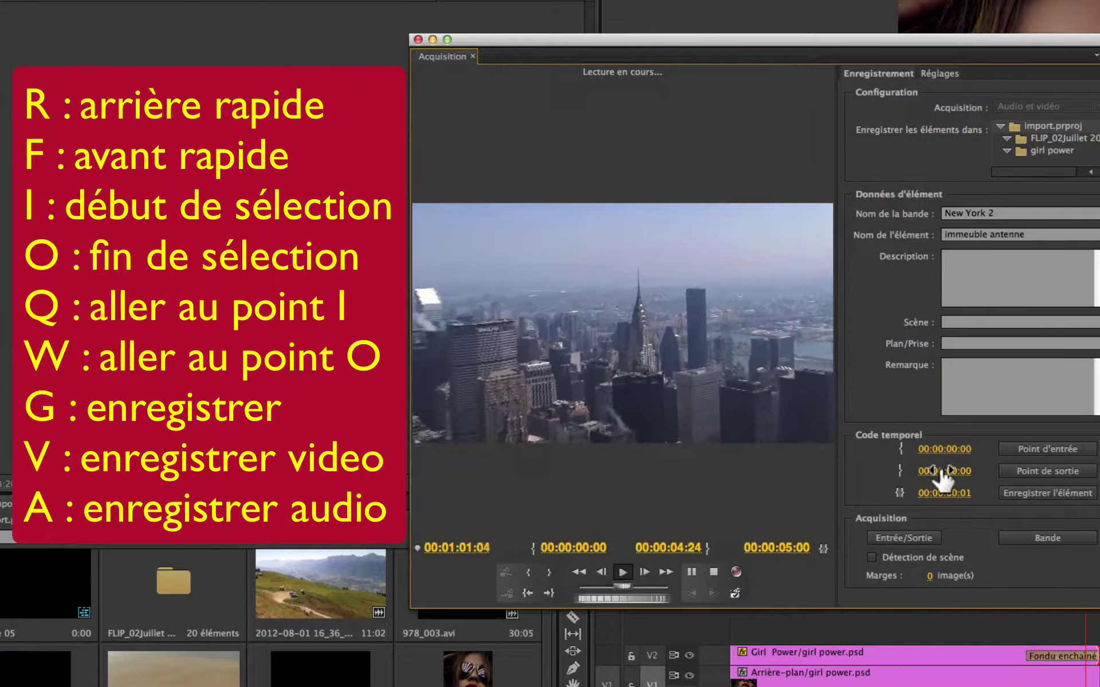
Step: Mark in at 00:01:01:09 and out at 00:01:04:07, then check both points
key("i")
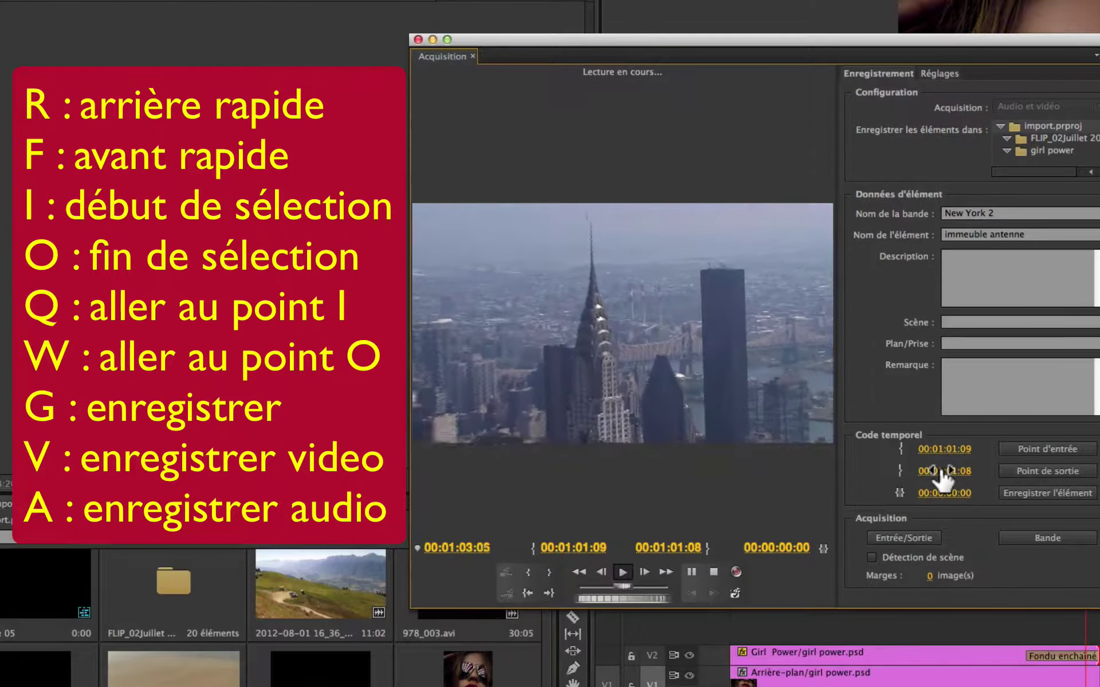
key("o")
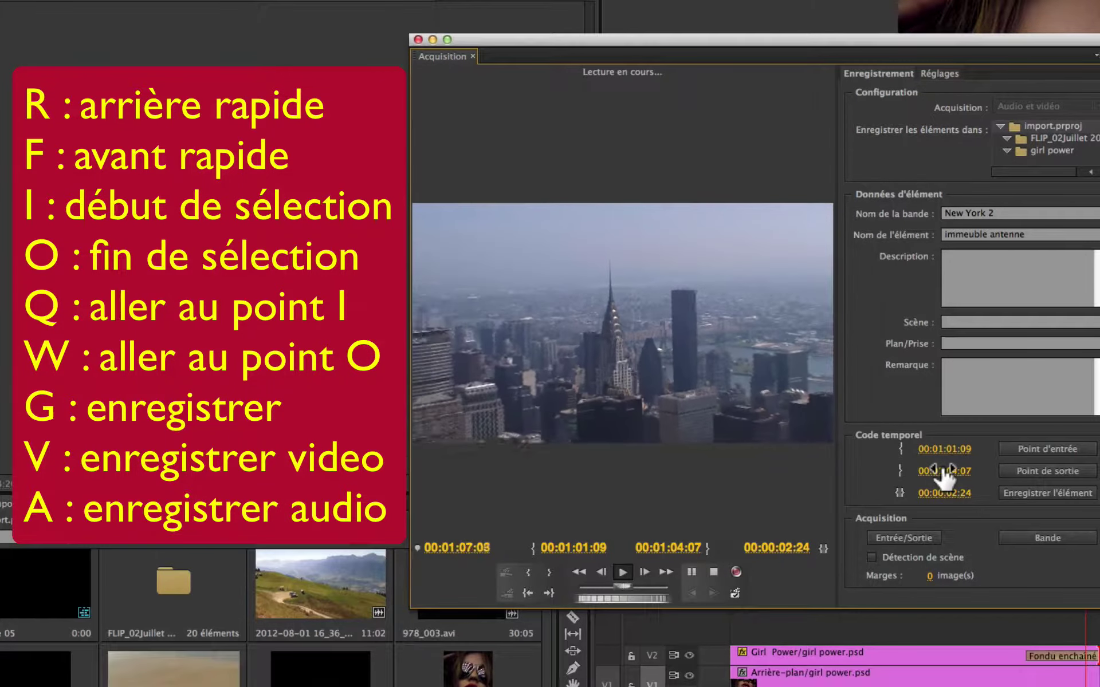
key("q")
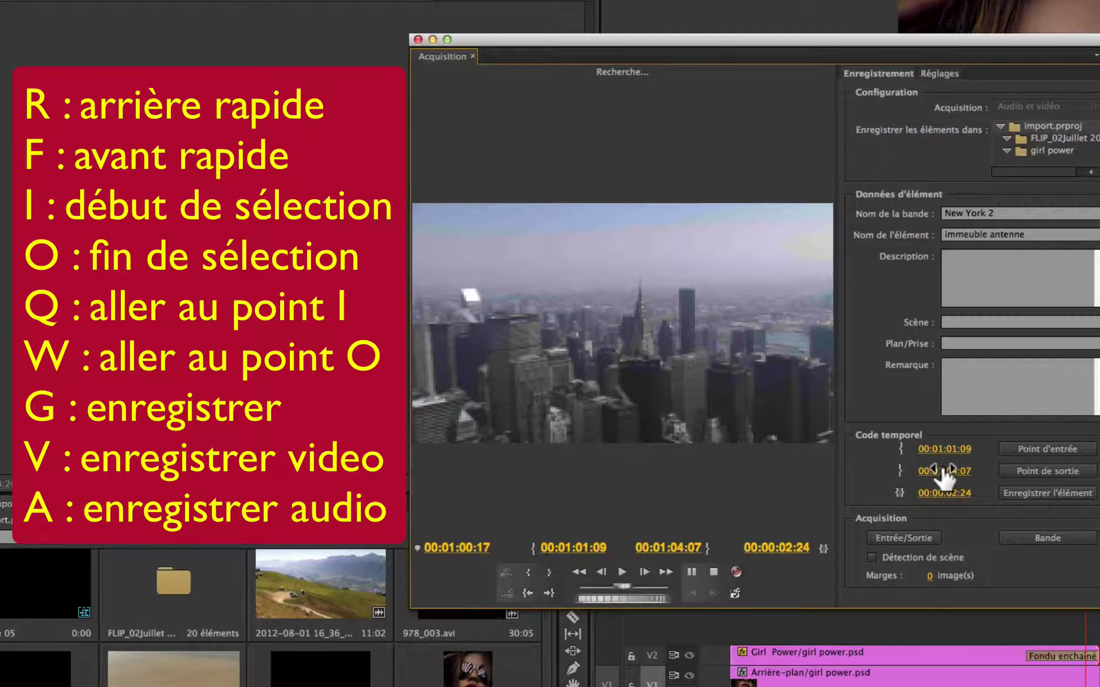
key("w")
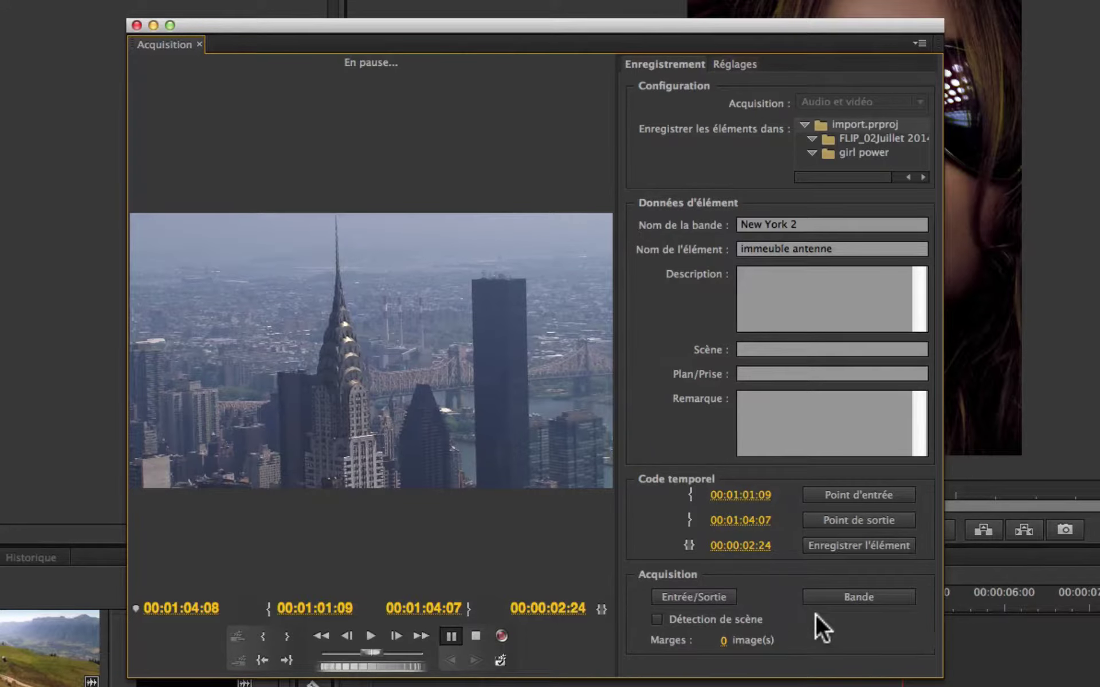
Step: Enable Détection de scène in the capture window's Acquisition settings
left_click(656, 619)
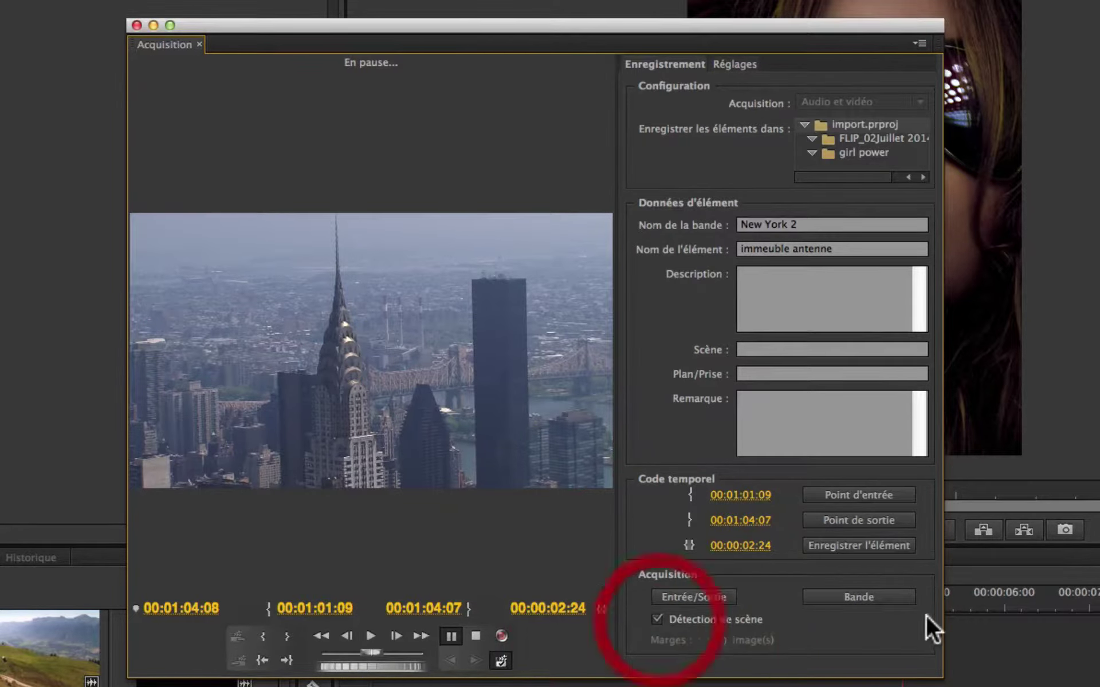